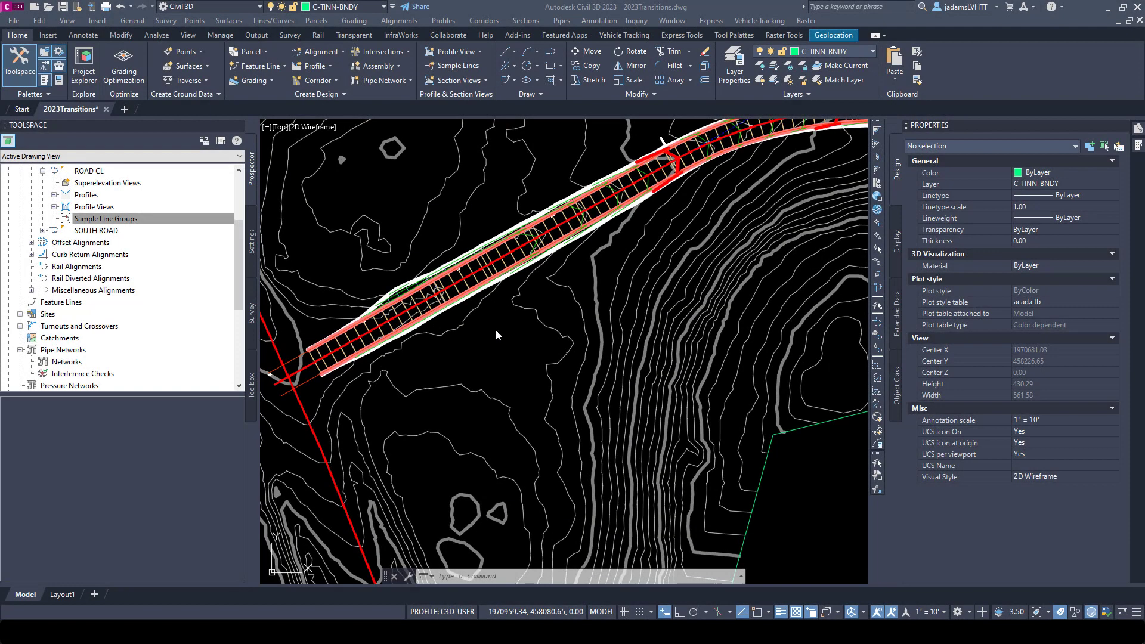
Step: Zoom and pan the drawing toward the western end of the road
{"action": "left_click", "coordinate": [497, 331]}
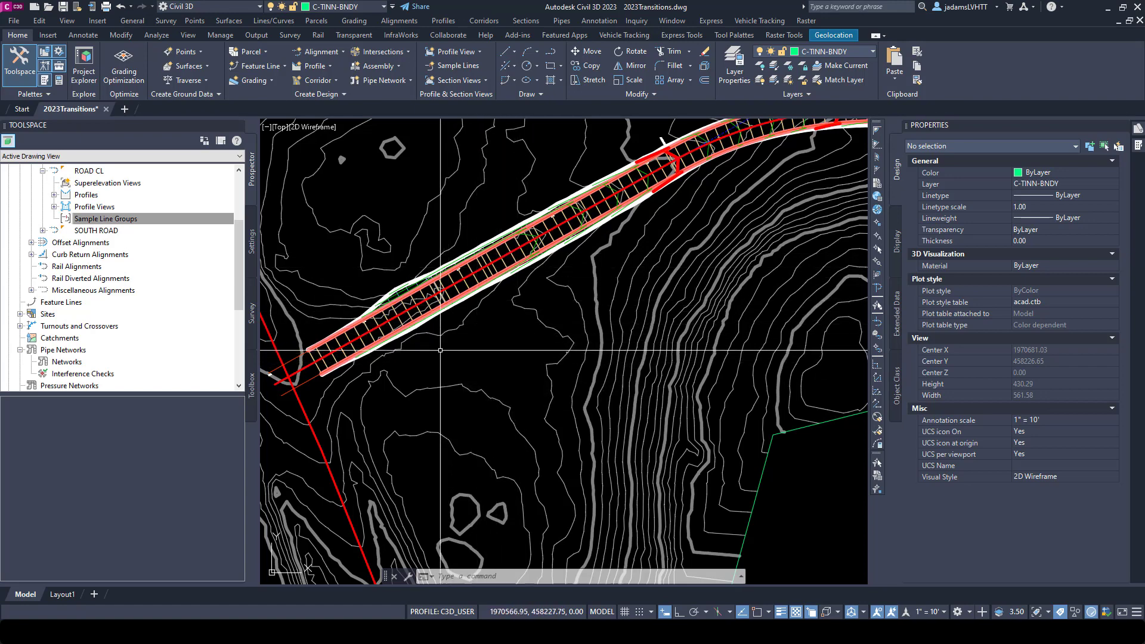
{"action": "scroll", "coordinate": [440, 350], "scroll_direction": "down", "scroll_amount": 2}
{"action": "scroll", "coordinate": [444, 340], "scroll_direction": "down", "scroll_amount": 1}
{"action": "scroll", "coordinate": [477, 256], "scroll_direction": "up", "scroll_amount": 1}
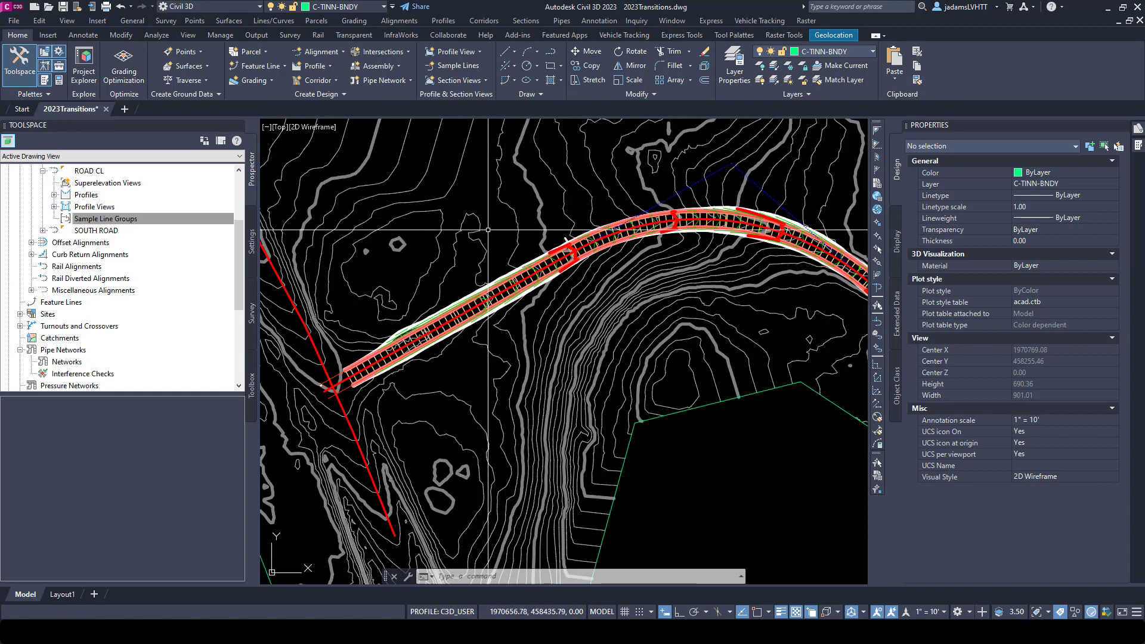
{"action": "scroll", "coordinate": [462, 307], "scroll_direction": "up", "scroll_amount": 7}
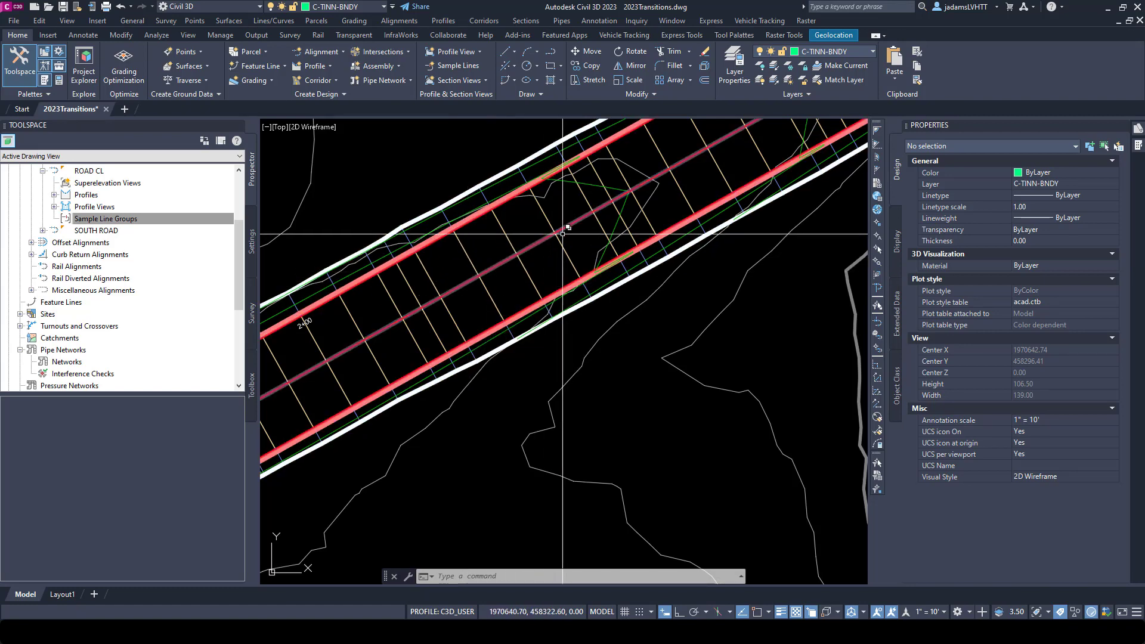
{"action": "left_click", "coordinate": [491, 288]}
{"action": "key", "text": "Escape"}
{"action": "scroll", "coordinate": [355, 323], "scroll_direction": "down", "scroll_amount": 10}
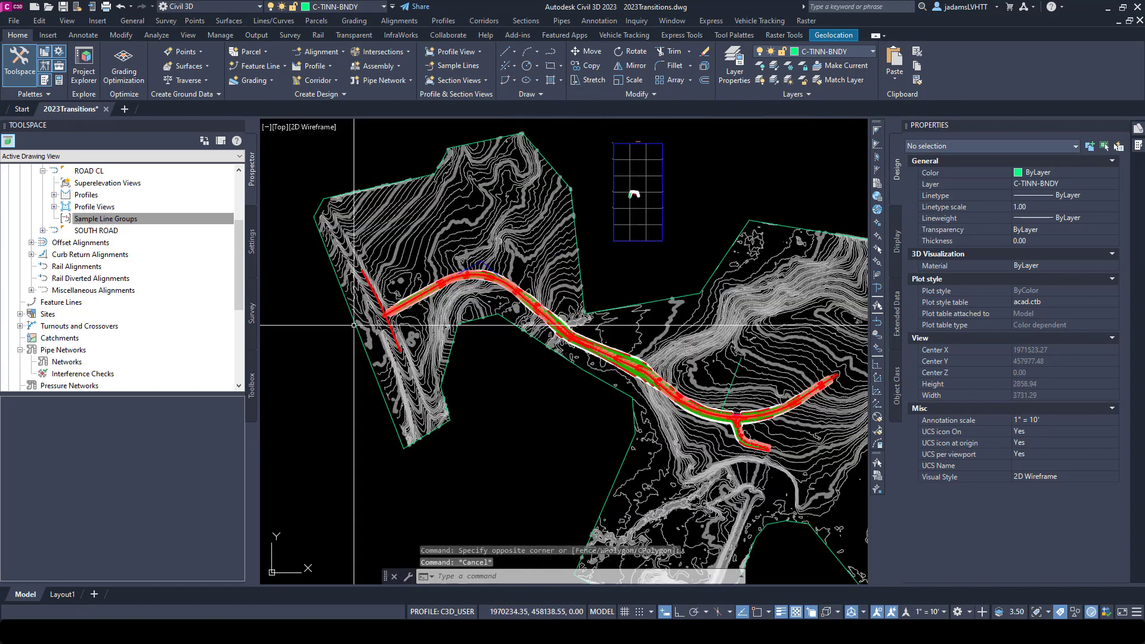
{"action": "scroll", "coordinate": [664, 334], "scroll_direction": "up", "scroll_amount": 2}
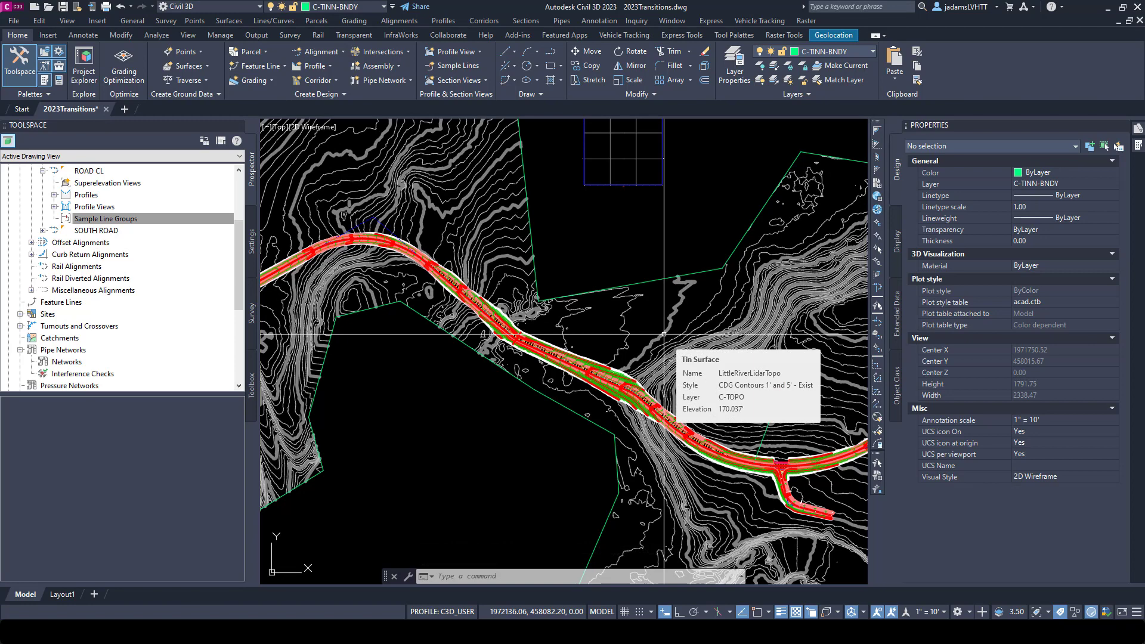
{"action": "middle_click_drag", "start_coordinate": [348, 239], "coordinate": [550, 230]}
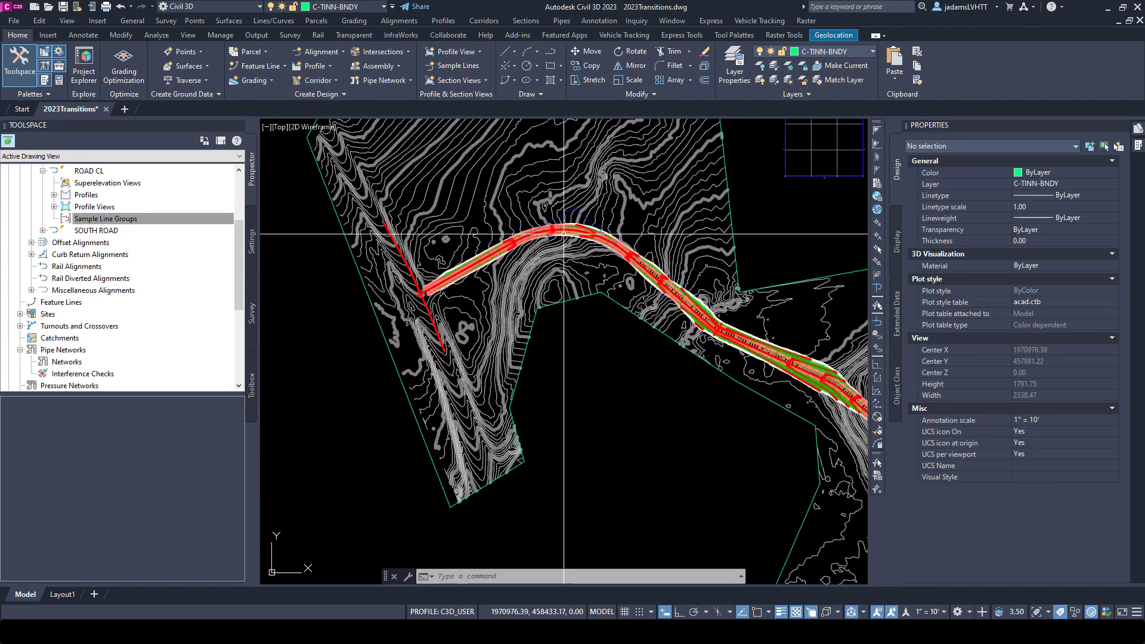
{"action": "scroll", "coordinate": [550, 229], "scroll_direction": "up", "scroll_amount": 4}
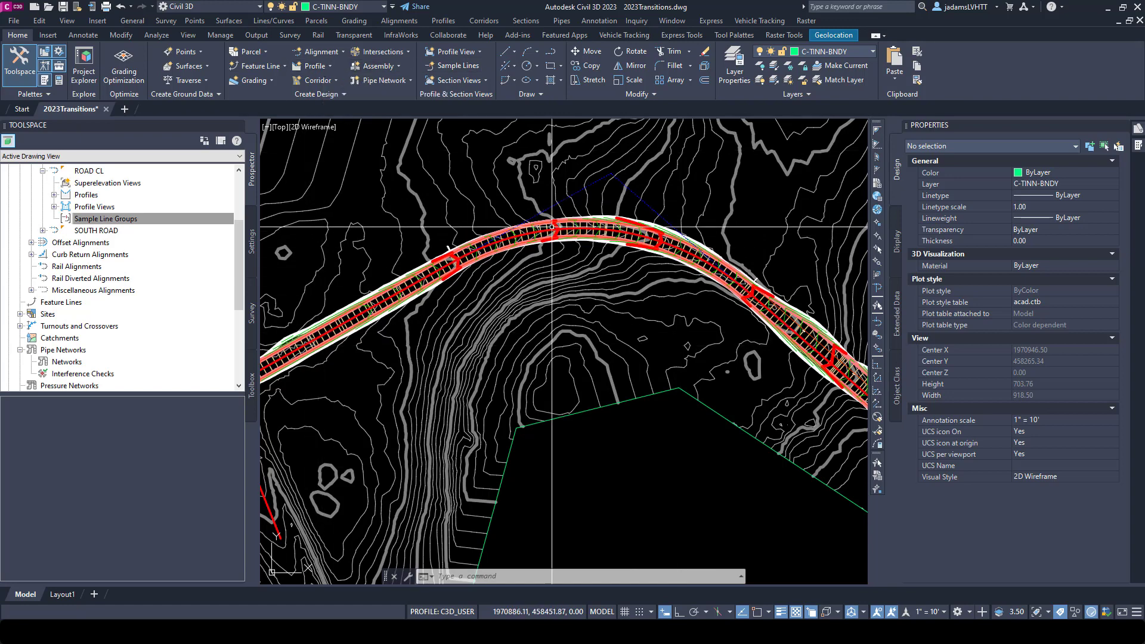
Step: Start Sample Lines and pick the ROAD CL alignment rather than the corridor
{"action": "left_click", "coordinate": [466, 69]}
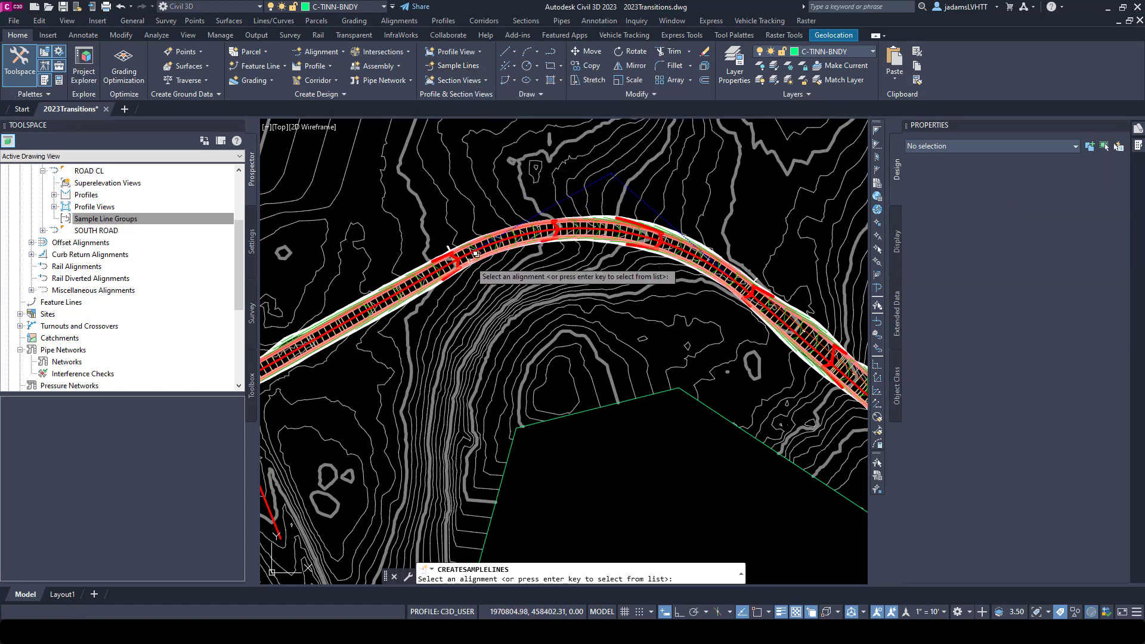
{"action": "scroll", "coordinate": [475, 255], "scroll_direction": "up", "scroll_amount": 5}
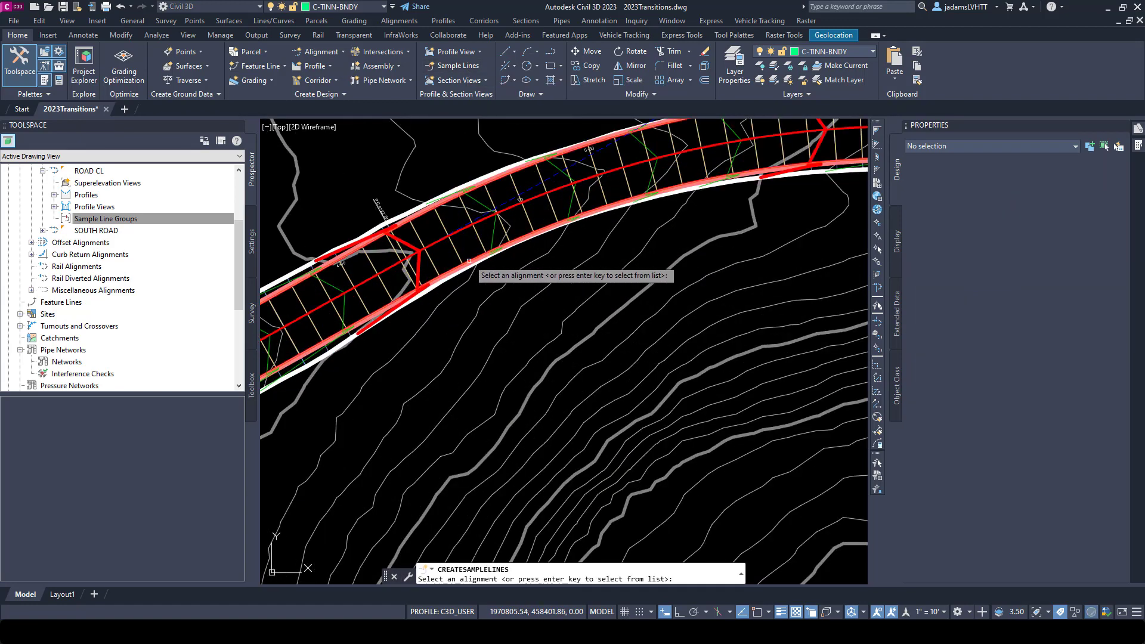
{"action": "left_click", "coordinate": [567, 203]}
{"action": "left_click", "coordinate": [598, 235]}
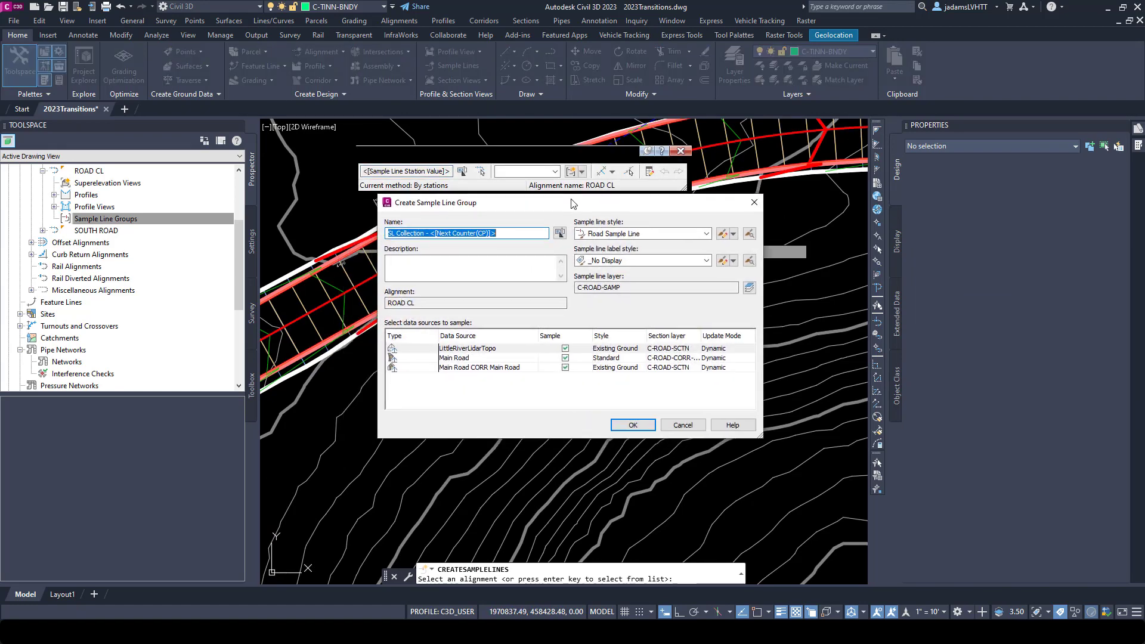
Step: Exclude the Main Road CORR Main Road surface and give Main Road the CDG CROSS SECTIONS style
{"action": "left_click_drag", "start_coordinate": [525, 214], "coordinate": [573, 206]}
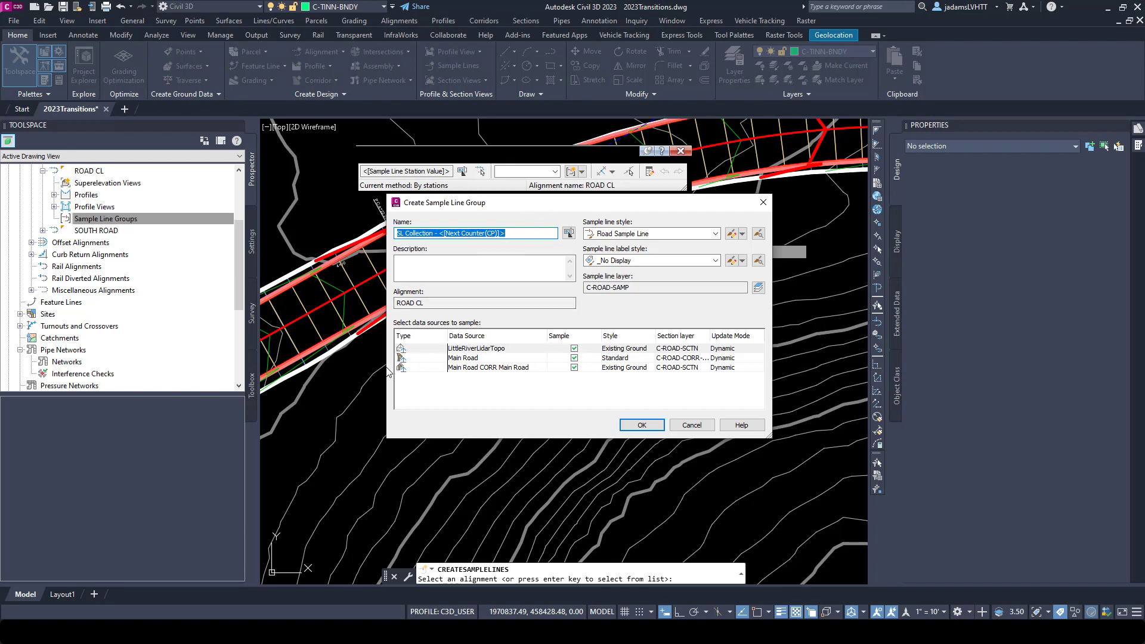
{"action": "left_click", "coordinate": [465, 368]}
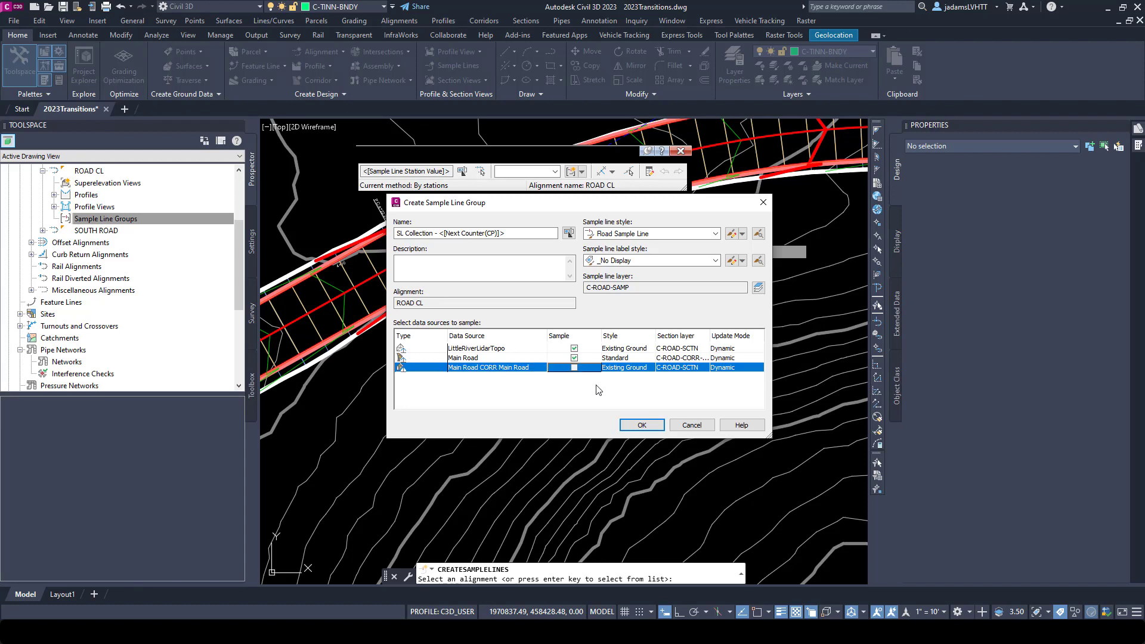
{"action": "left_click", "coordinate": [475, 349]}
{"action": "left_click", "coordinate": [626, 359]}
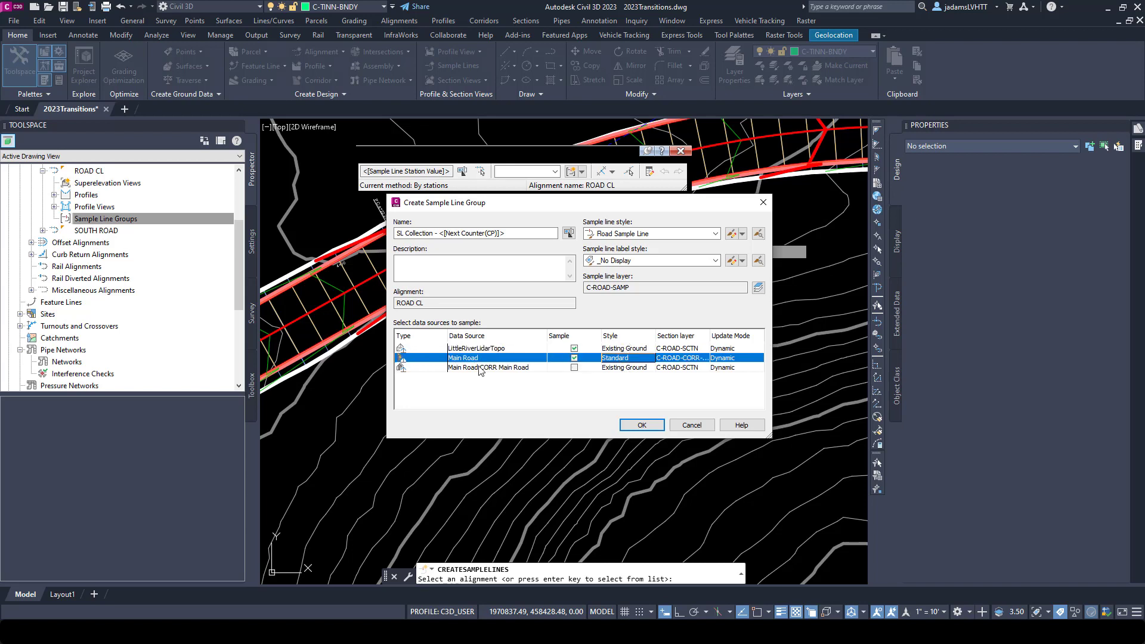
{"action": "left_click", "coordinate": [629, 363]}
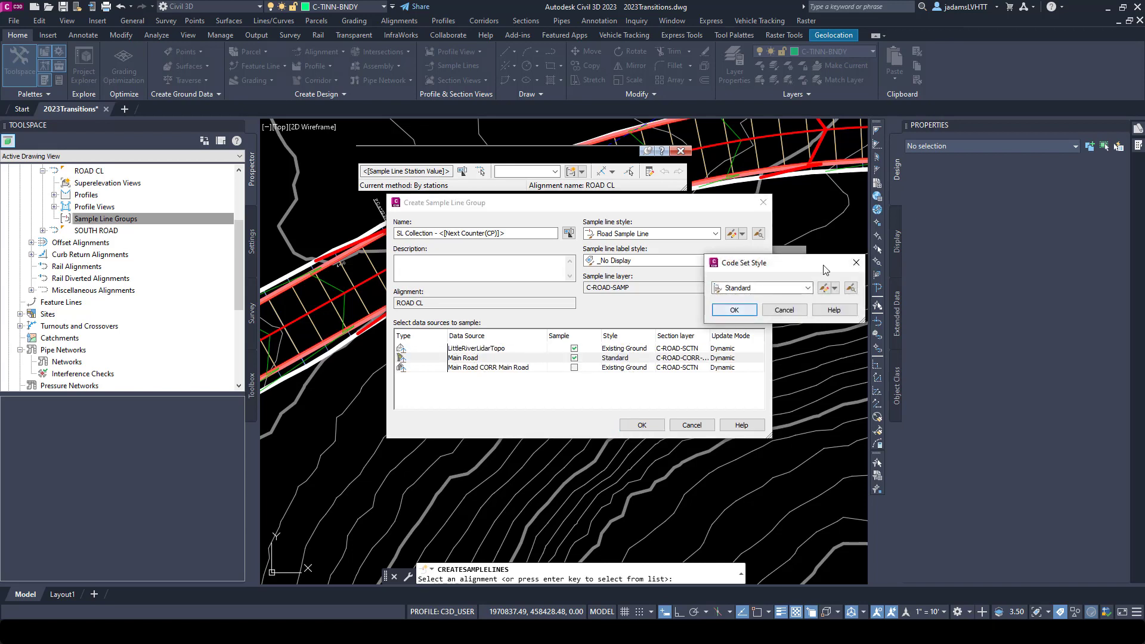
{"action": "left_click", "coordinate": [787, 292]}
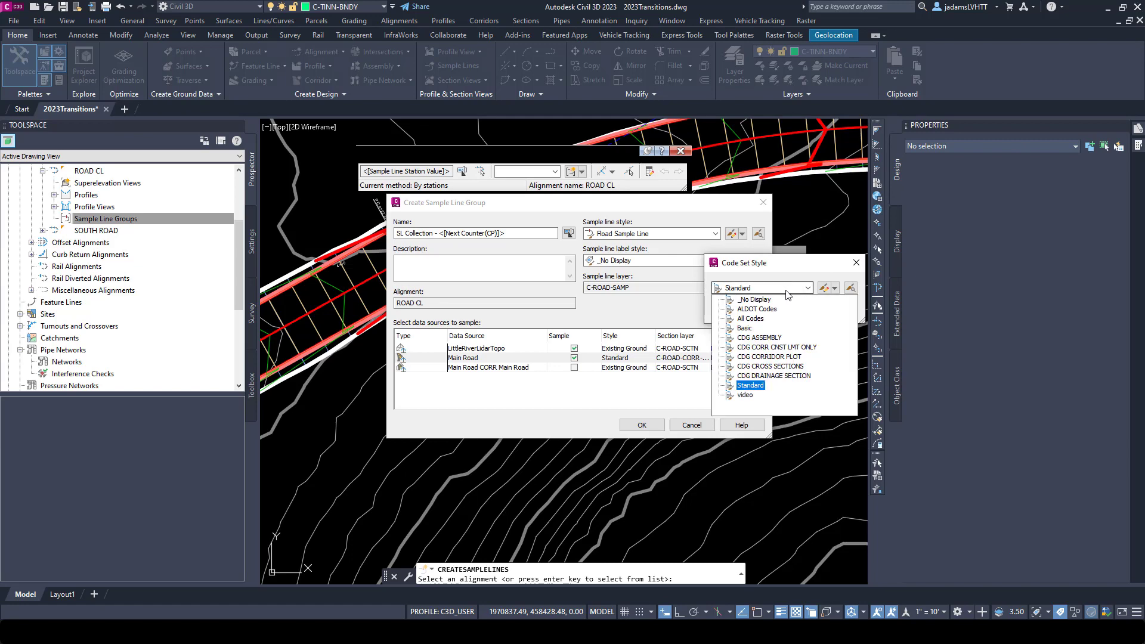
{"action": "left_click", "coordinate": [766, 367]}
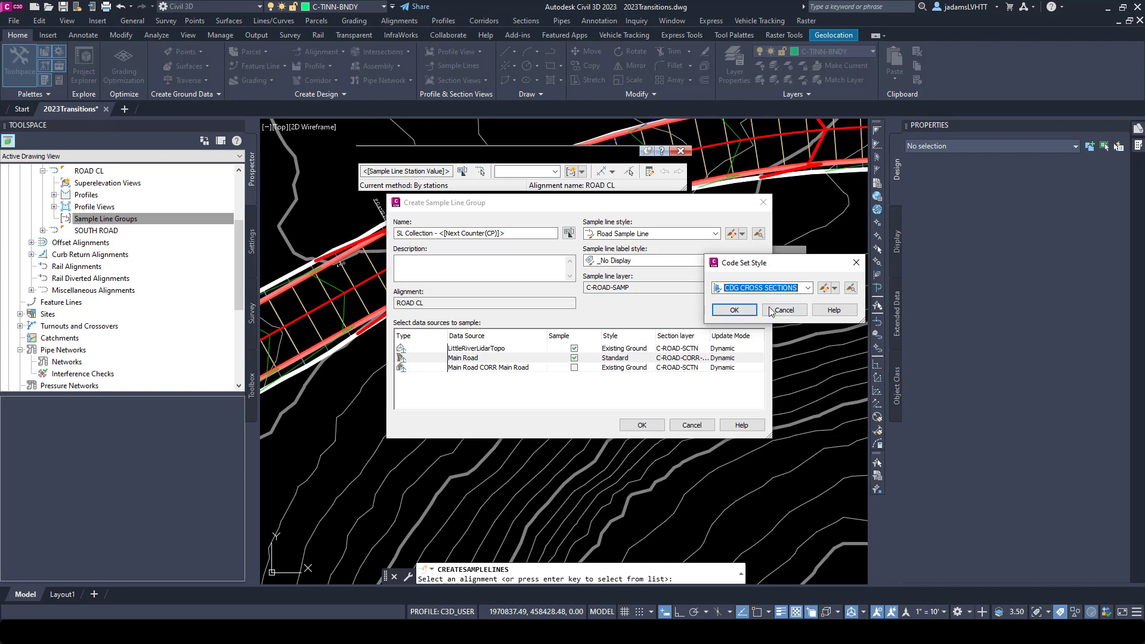
{"action": "left_click", "coordinate": [735, 310]}
Step: Leave LittleRiverLidarTopo's section style as Existing Ground
{"action": "left_click", "coordinate": [624, 349]}
{"action": "left_click", "coordinate": [626, 350]}
{"action": "left_click", "coordinate": [800, 291]}
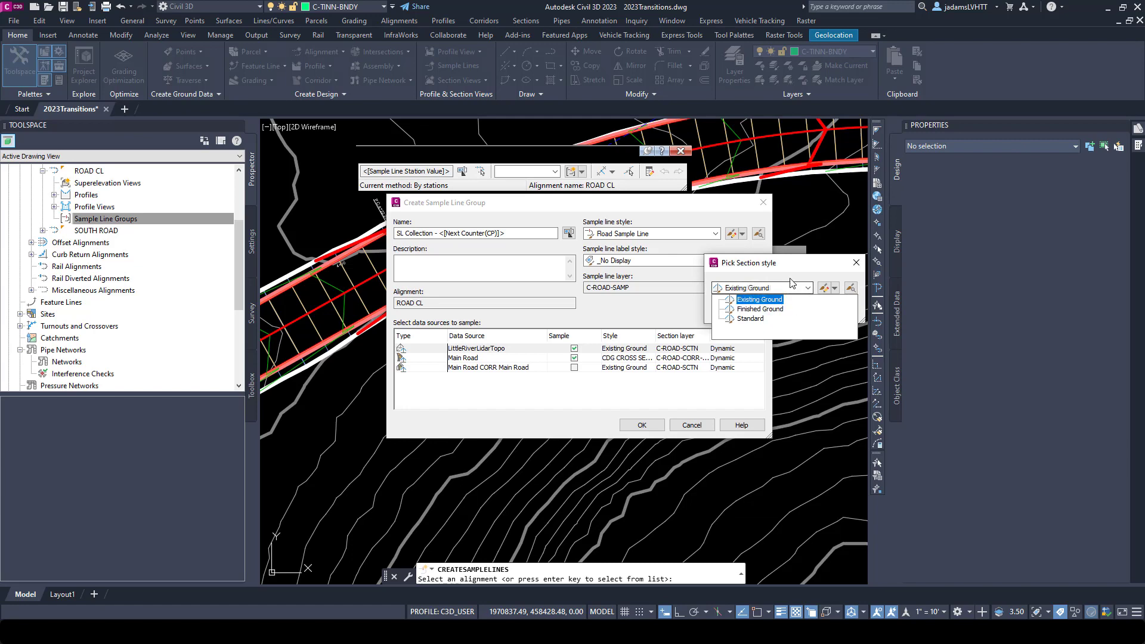
{"action": "left_click", "coordinate": [790, 296]}
{"action": "left_click", "coordinate": [784, 310]}
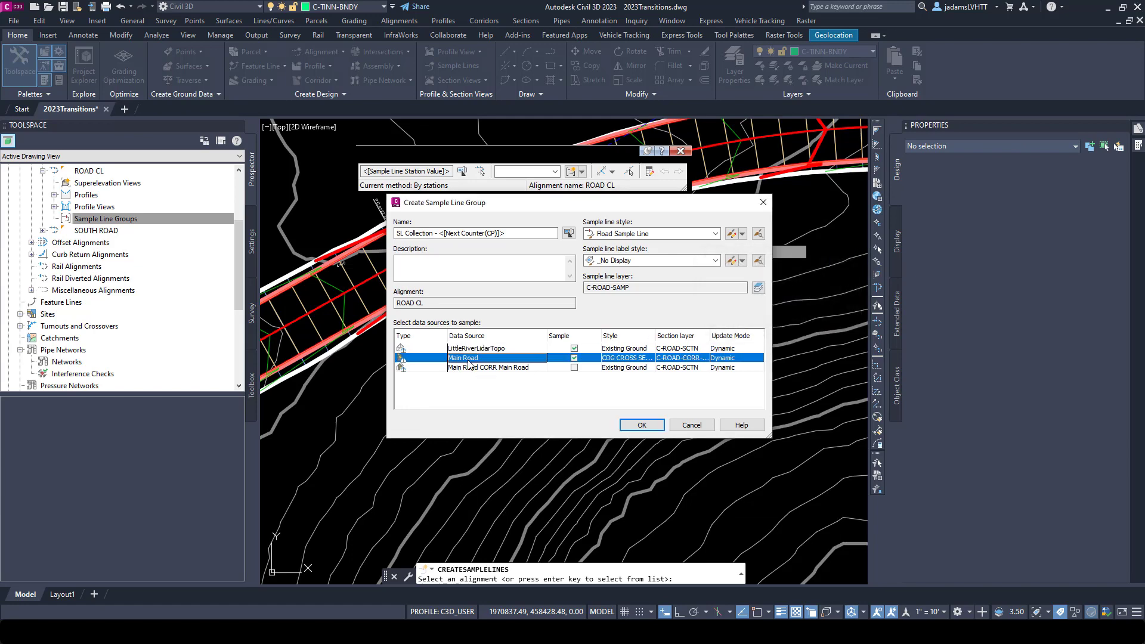
{"action": "left_click", "coordinate": [465, 359]}
Step: Create the SL Collection group and choose By range of stations placement
{"action": "left_click", "coordinate": [642, 425]}
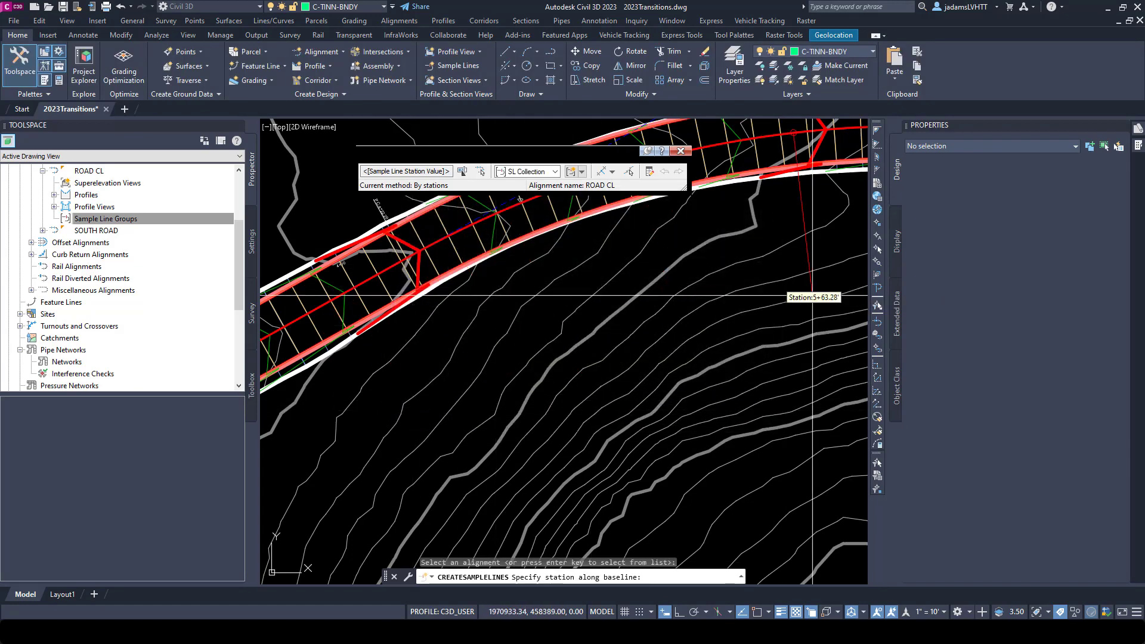
{"action": "scroll", "coordinate": [812, 296], "scroll_direction": "down", "scroll_amount": 2}
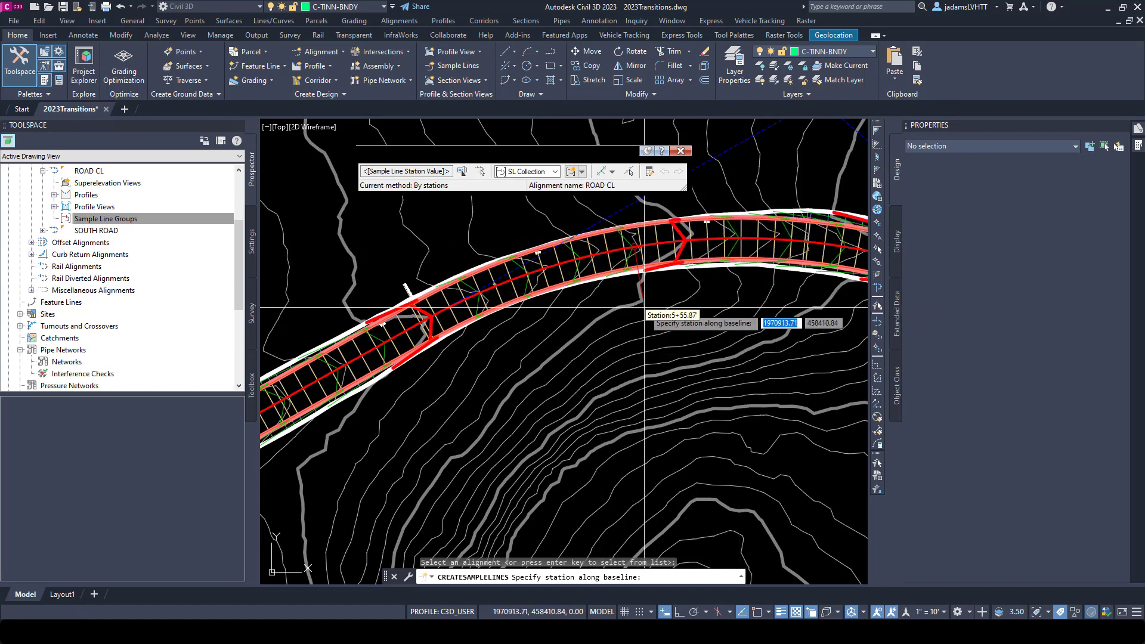
{"action": "scroll", "coordinate": [456, 373], "scroll_direction": "down", "scroll_amount": 3}
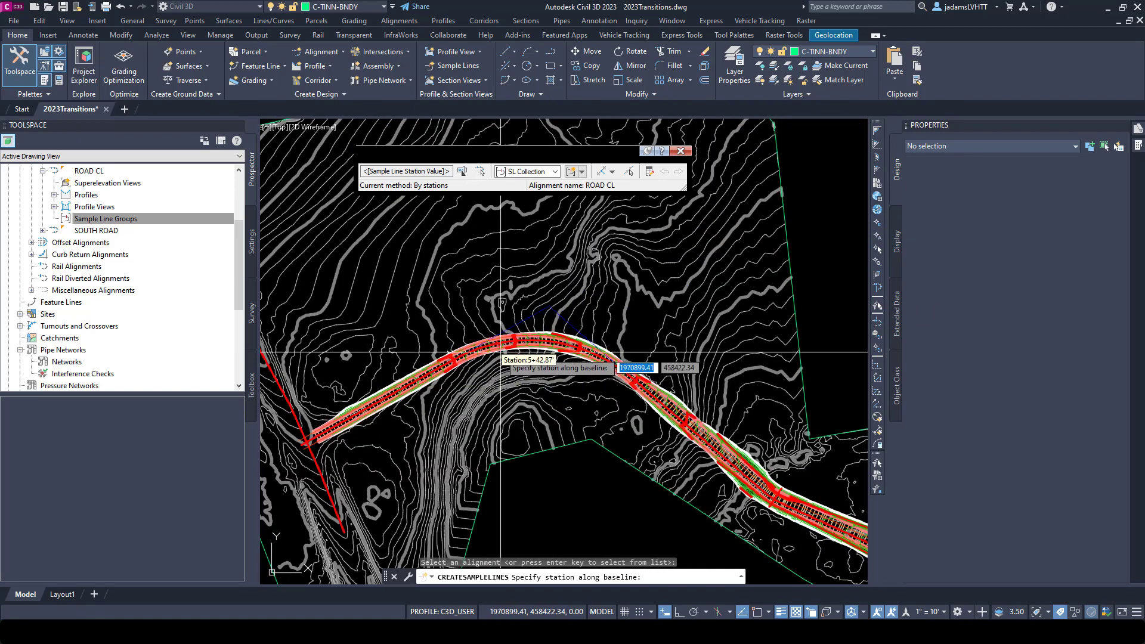
{"action": "scroll", "coordinate": [501, 352], "scroll_direction": "up", "scroll_amount": 3}
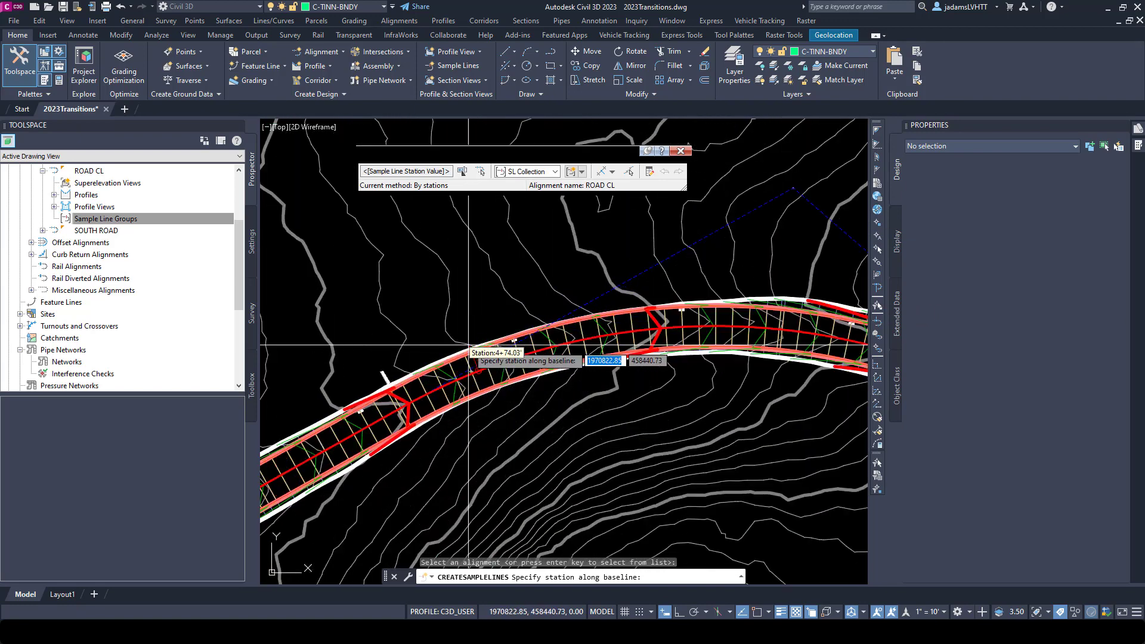
{"action": "left_click", "coordinate": [612, 173]}
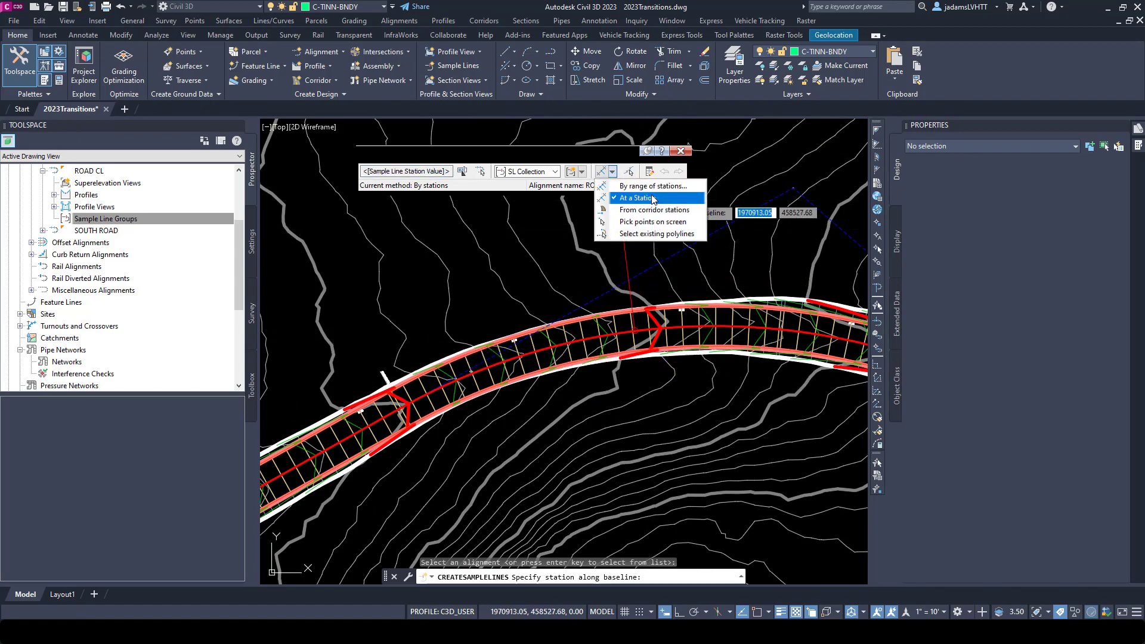
{"action": "left_click", "coordinate": [662, 188]}
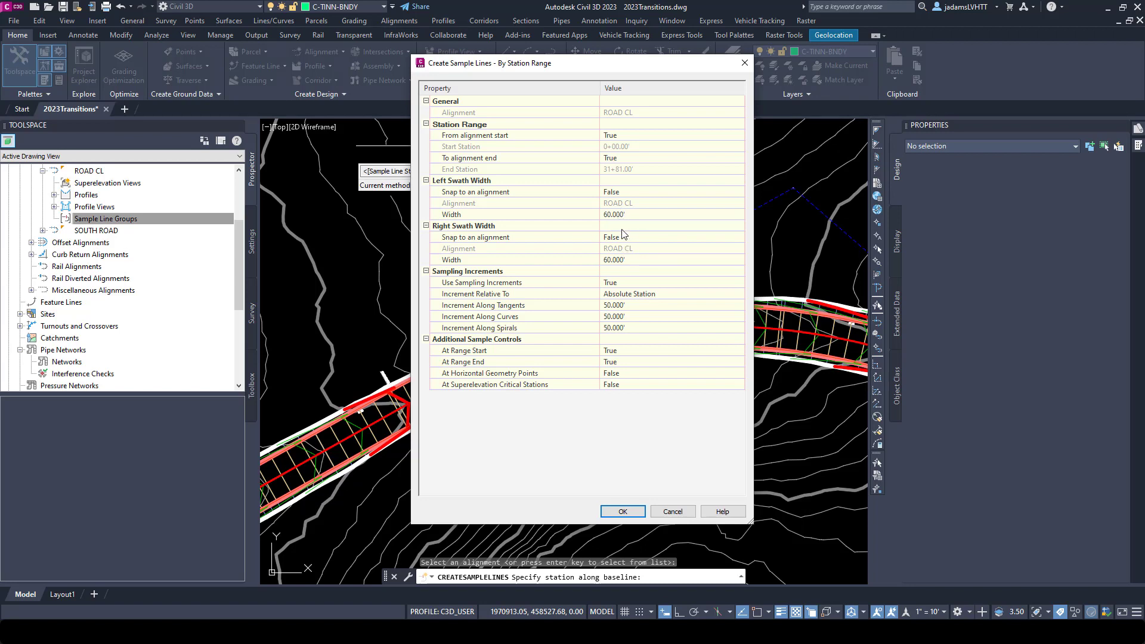
Step: Accept 0+00.00' to 31+81.00' with 60' swaths every 50', then end the command
{"action": "left_click", "coordinate": [631, 516]}
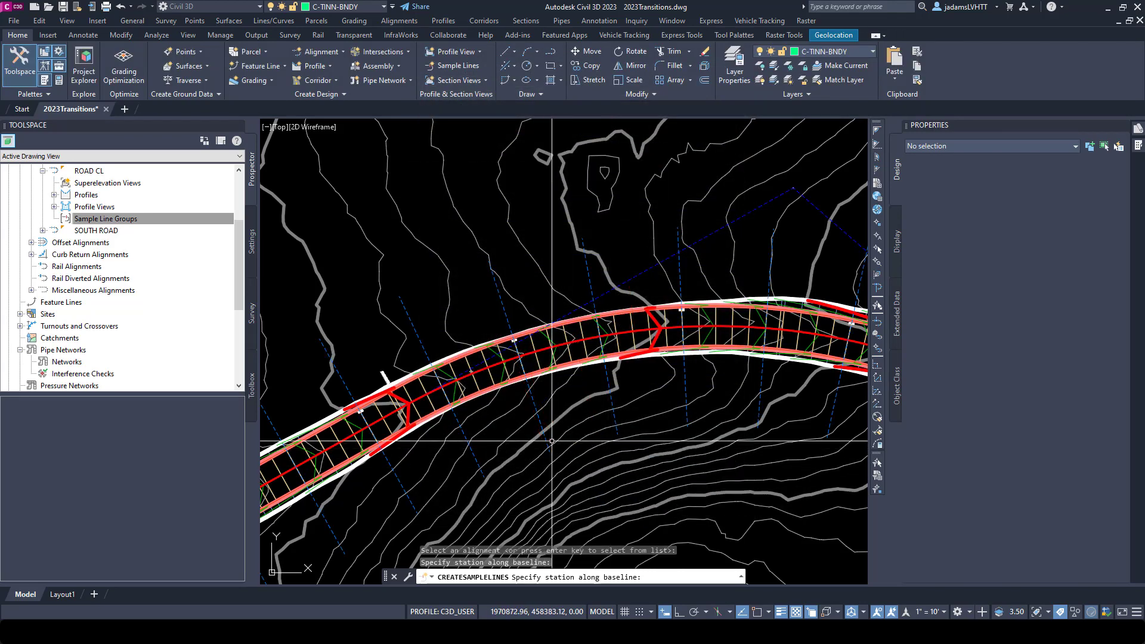
{"action": "key", "text": "Escape"}
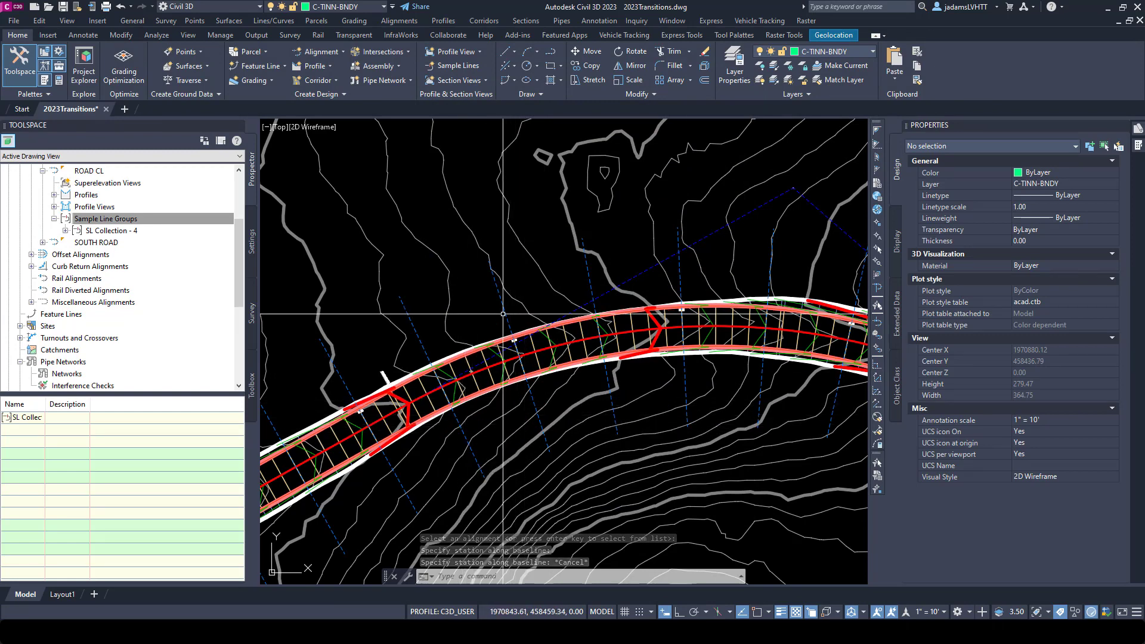
{"action": "left_click", "coordinate": [525, 352]}
{"action": "scroll", "coordinate": [523, 367], "scroll_direction": "up", "scroll_amount": 3}
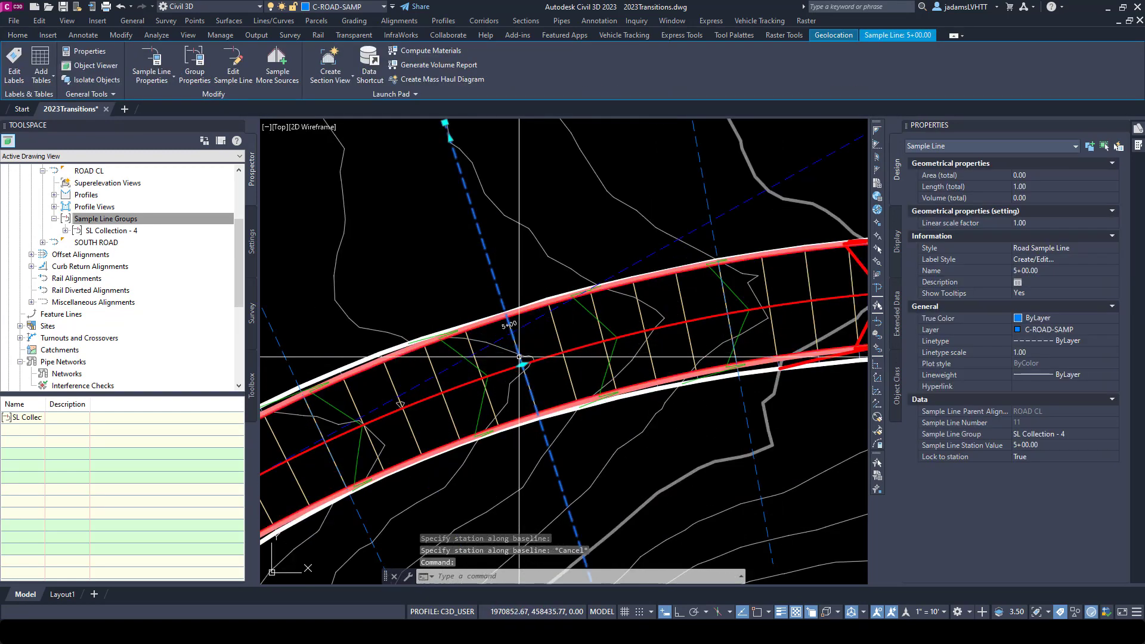
{"action": "left_click", "coordinate": [524, 364]}
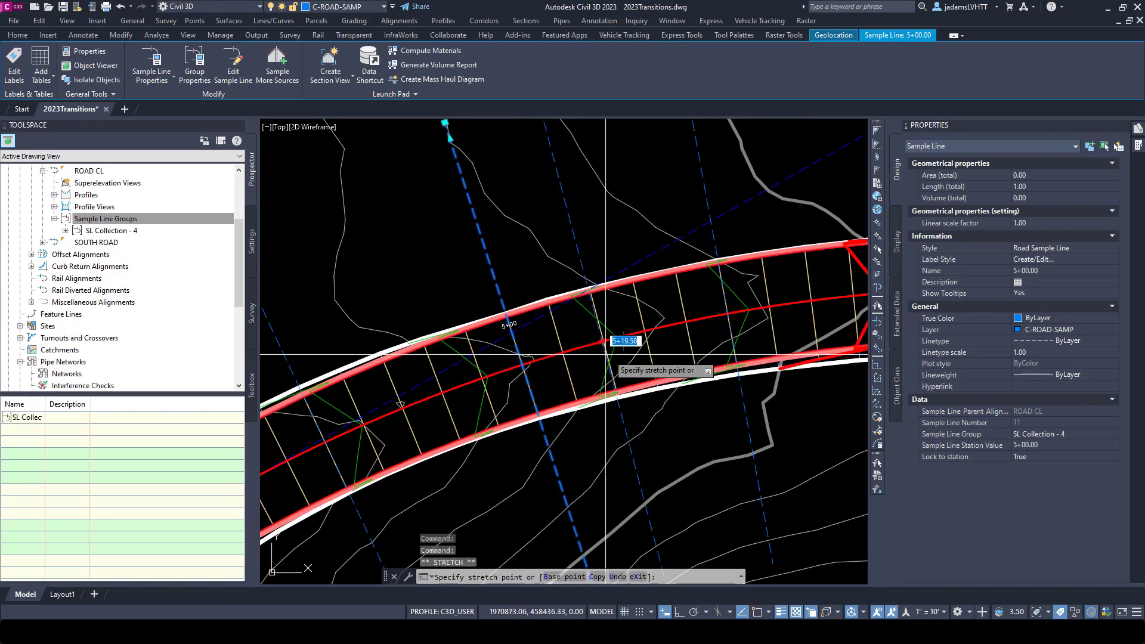
{"action": "key", "text": "Escape"}
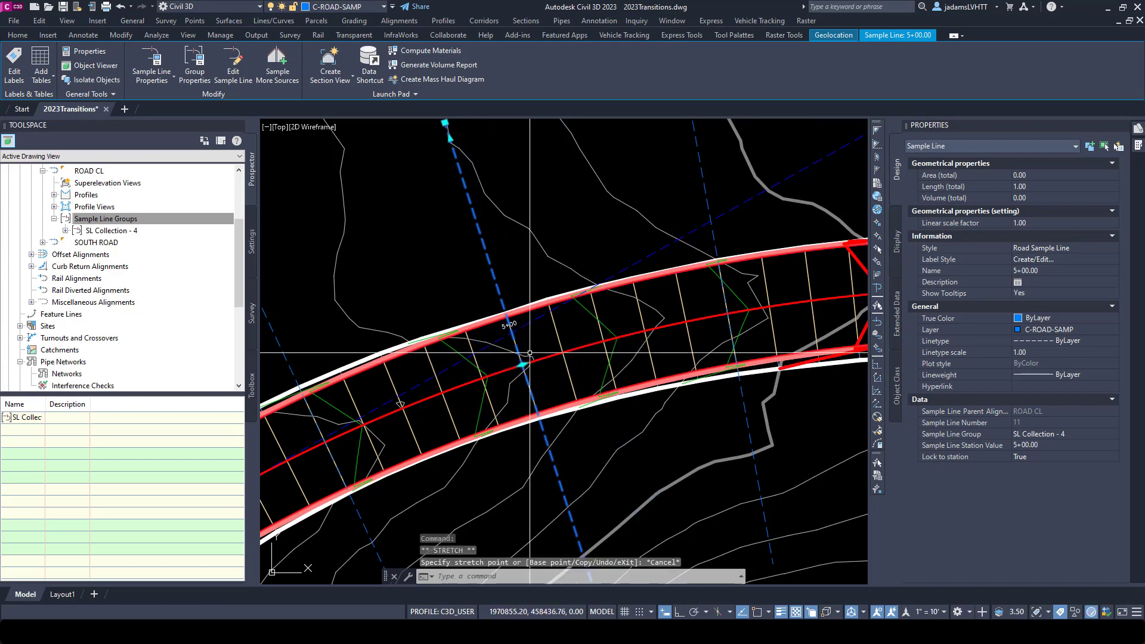
{"action": "scroll", "coordinate": [519, 357], "scroll_direction": "down", "scroll_amount": 3}
{"action": "scroll", "coordinate": [566, 507], "scroll_direction": "up", "scroll_amount": 3}
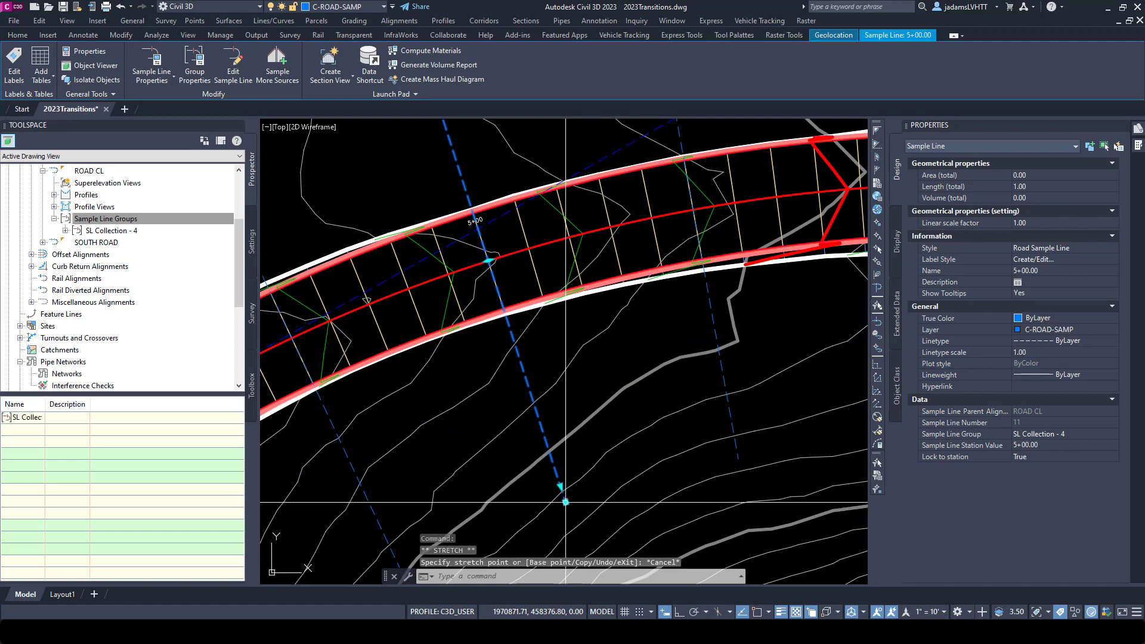
{"action": "left_click", "coordinate": [565, 504]}
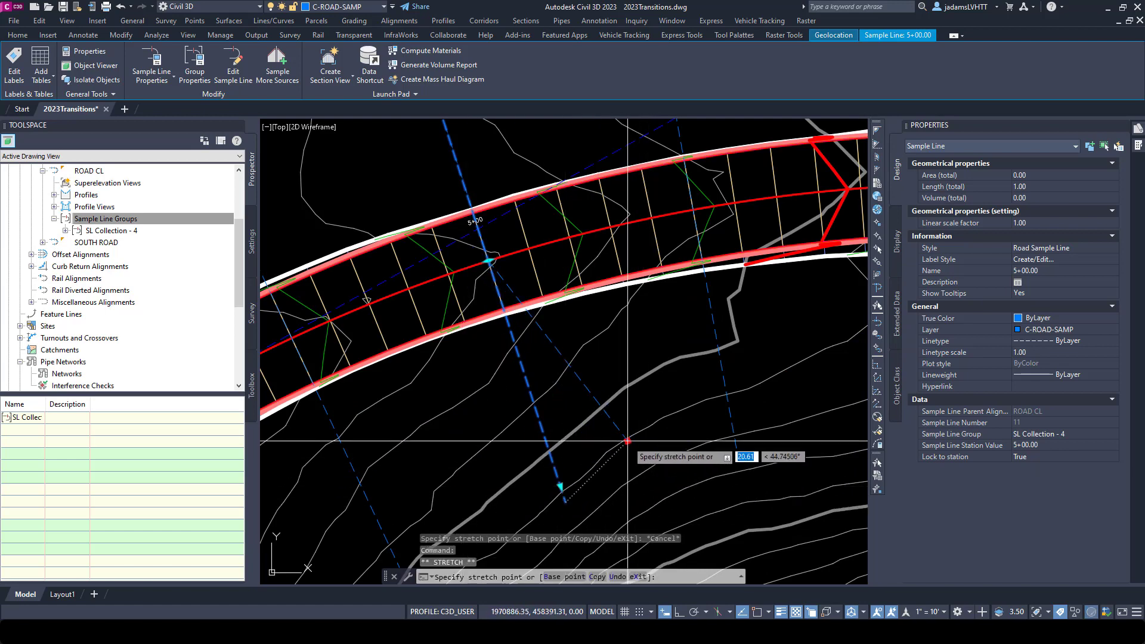
{"action": "key", "text": "Escape"}
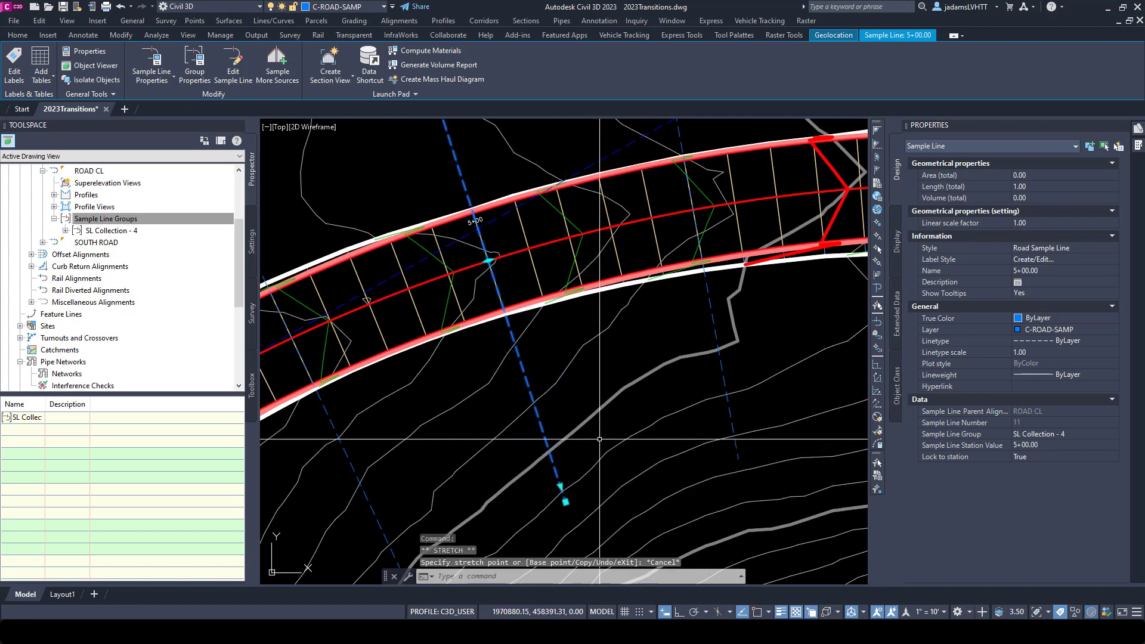
{"action": "left_click", "coordinate": [566, 502]}
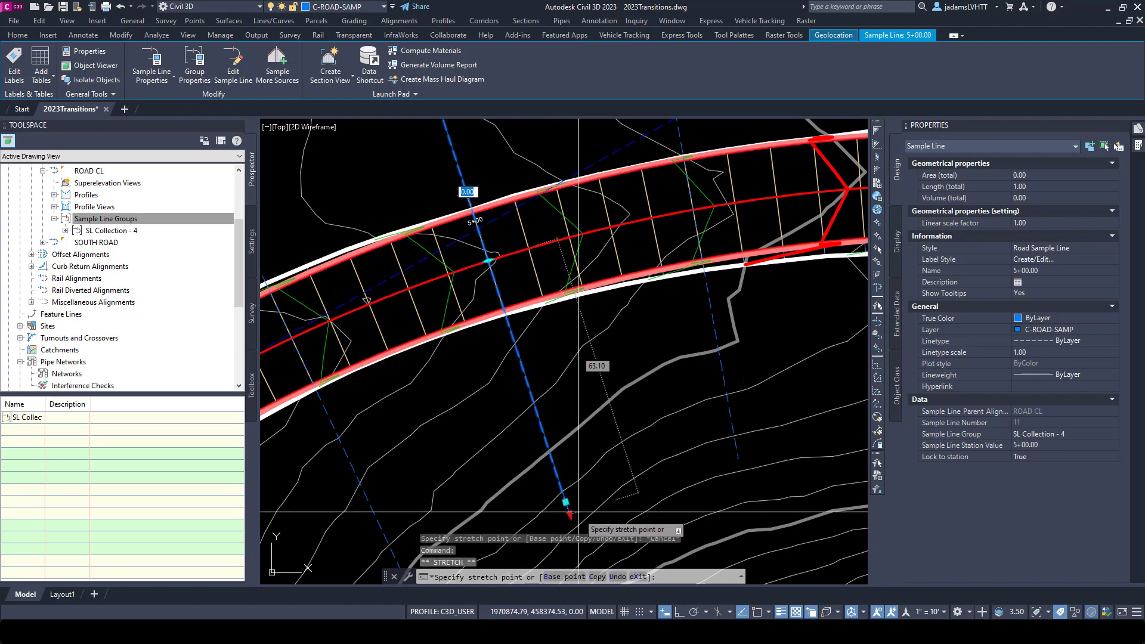
{"action": "key", "text": "Escape"}
{"action": "scroll", "coordinate": [575, 360], "scroll_direction": "down", "scroll_amount": 5}
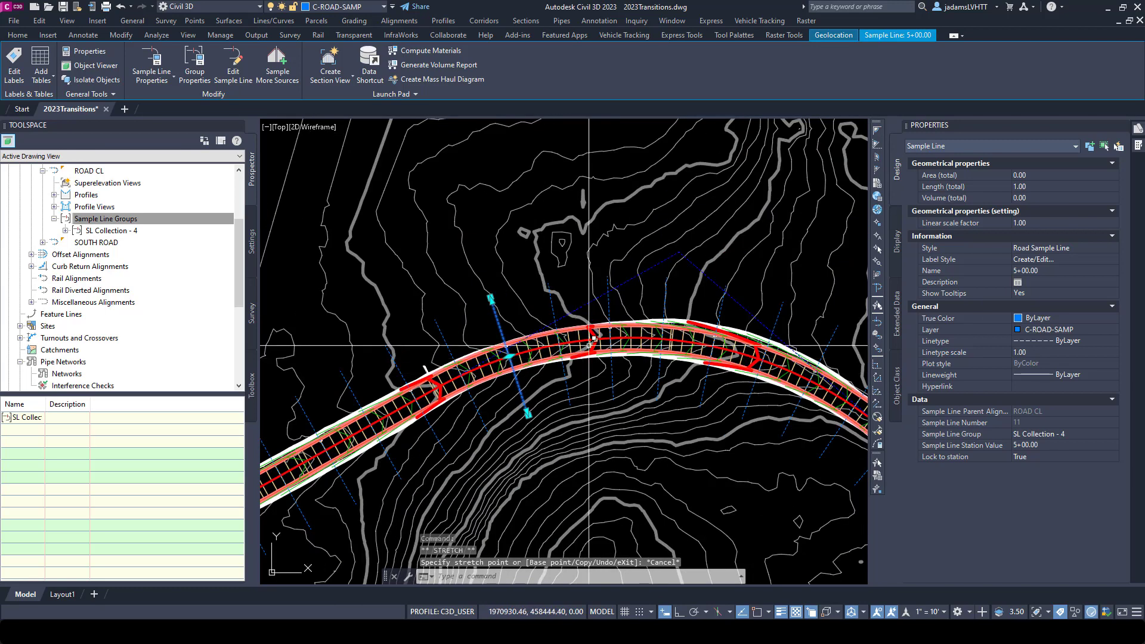
{"action": "scroll", "coordinate": [584, 355], "scroll_direction": "down", "scroll_amount": 4}
{"action": "scroll", "coordinate": [440, 426], "scroll_direction": "up", "scroll_amount": 5}
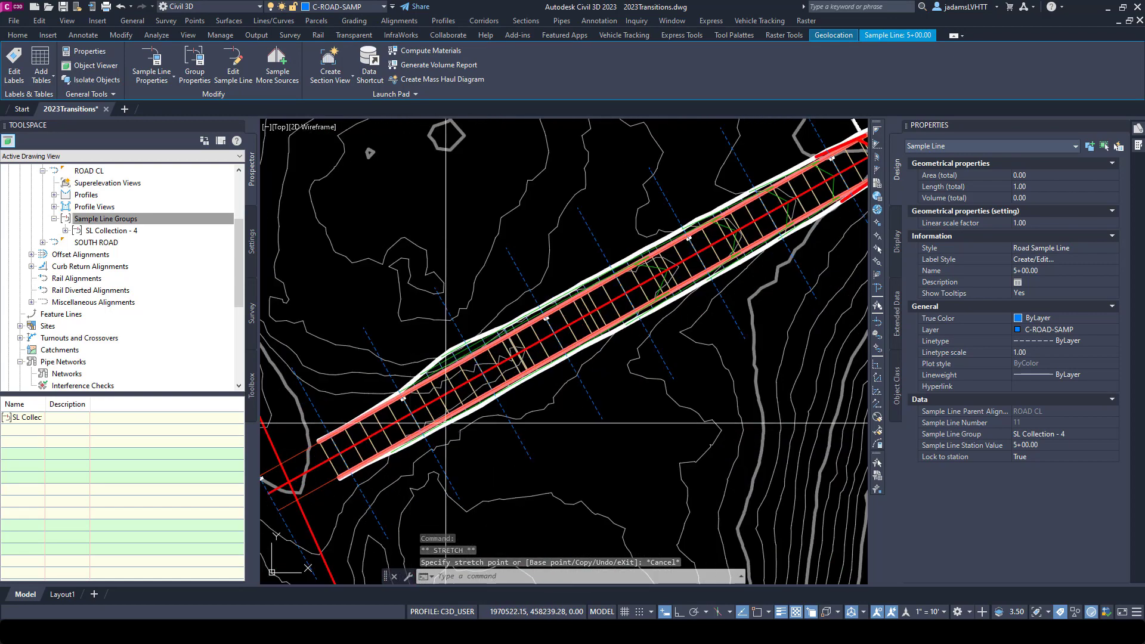
{"action": "scroll", "coordinate": [395, 424], "scroll_direction": "down", "scroll_amount": 2}
{"action": "scroll", "coordinate": [387, 425], "scroll_direction": "down", "scroll_amount": 4}
{"action": "scroll", "coordinate": [737, 310], "scroll_direction": "up", "scroll_amount": 4}
{"action": "scroll", "coordinate": [746, 259], "scroll_direction": "down", "scroll_amount": 2}
{"action": "scroll", "coordinate": [563, 213], "scroll_direction": "up", "scroll_amount": 6}
{"action": "scroll", "coordinate": [562, 213], "scroll_direction": "up", "scroll_amount": 3}
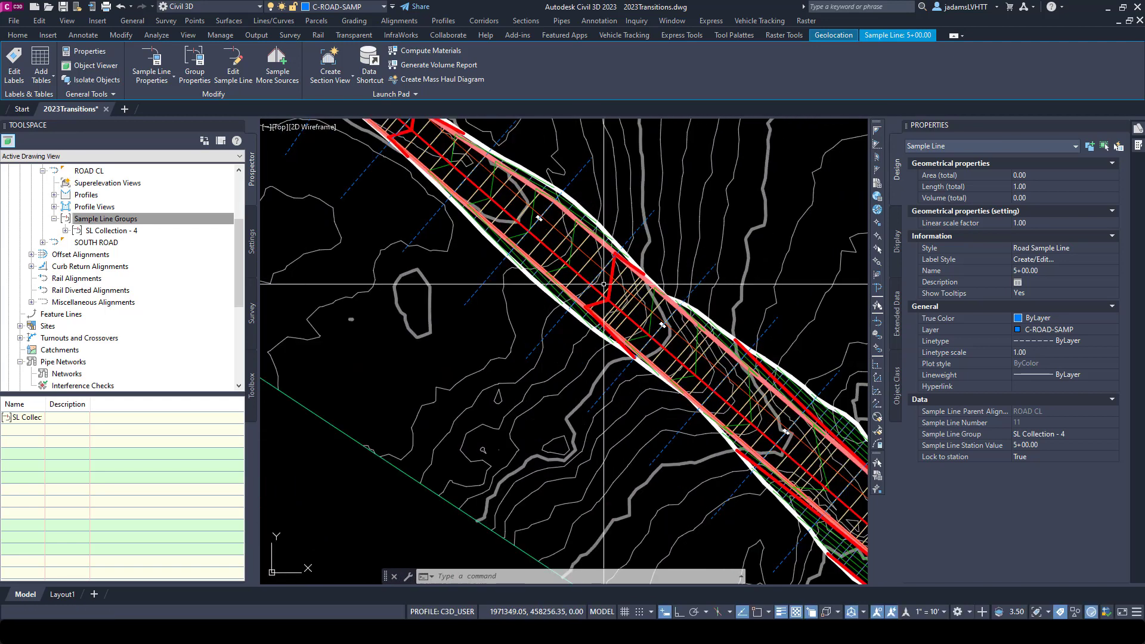
{"action": "scroll", "coordinate": [656, 306], "scroll_direction": "up", "scroll_amount": 2}
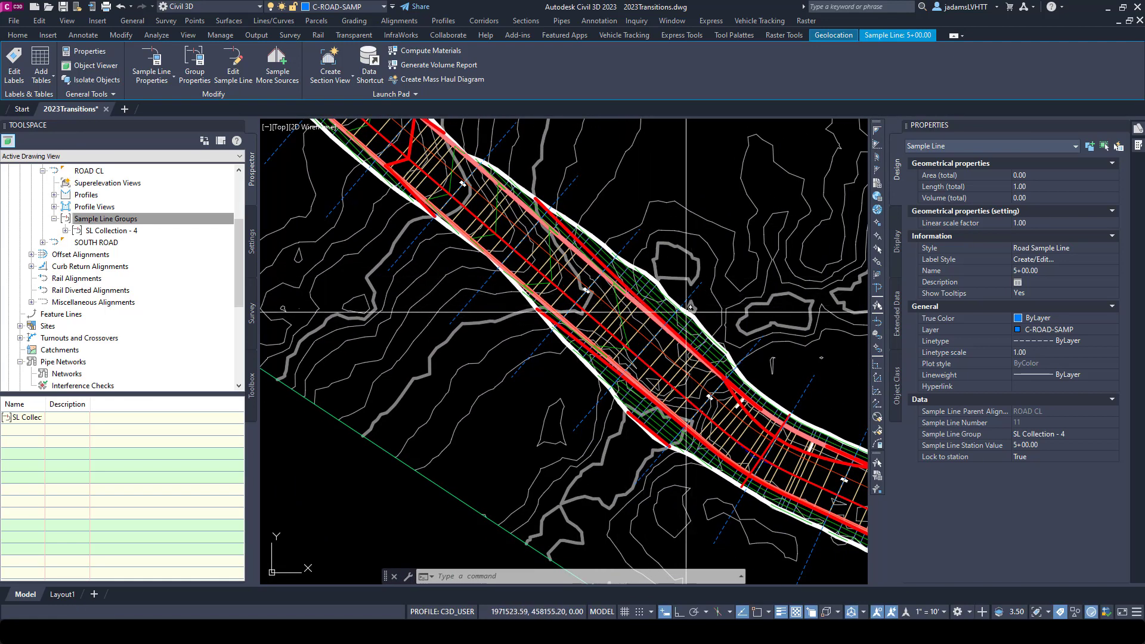
{"action": "scroll", "coordinate": [729, 352], "scroll_direction": "up", "scroll_amount": 2}
{"action": "middle_click_drag", "start_coordinate": [728, 352], "coordinate": [511, 288]}
{"action": "scroll", "coordinate": [511, 289], "scroll_direction": "down", "scroll_amount": 2}
{"action": "scroll", "coordinate": [614, 468], "scroll_direction": "up", "scroll_amount": 2}
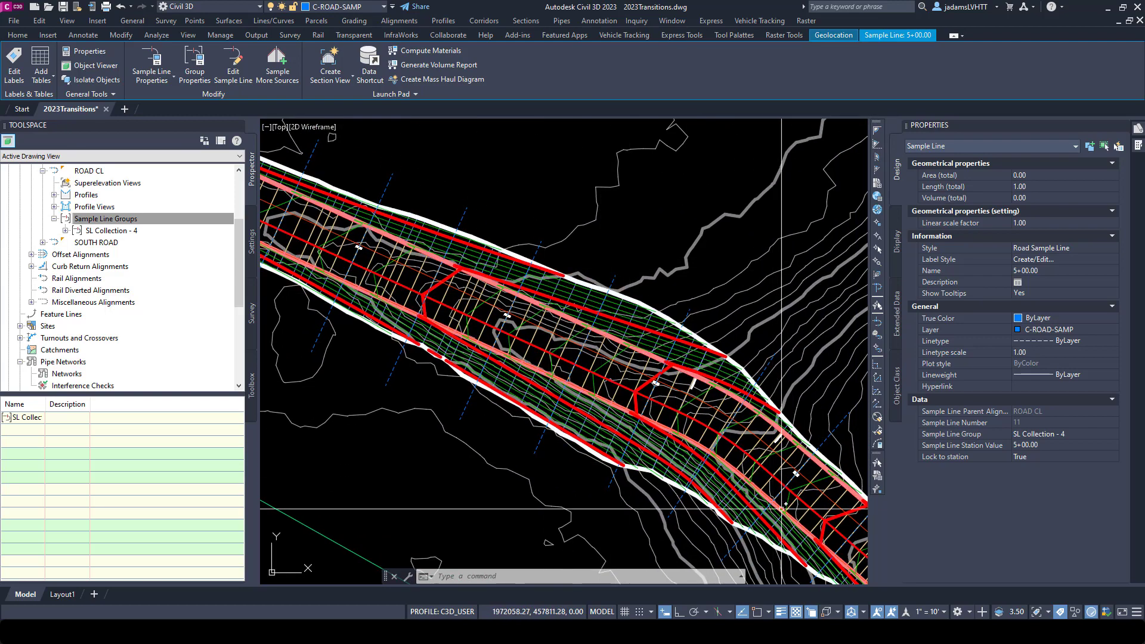
{"action": "scroll", "coordinate": [614, 518], "scroll_direction": "down", "scroll_amount": 4}
{"action": "middle_click_drag", "start_coordinate": [813, 479], "coordinate": [608, 344]}
{"action": "scroll", "coordinate": [511, 418], "scroll_direction": "down", "scroll_amount": 3}
{"action": "mouse_move", "coordinate": [512, 418]}
{"action": "middle_mouse_down"}
{"action": "mouse_move", "coordinate": [645, 454]}
{"action": "mouse_move", "coordinate": [546, 465]}
{"action": "middle_mouse_up"}
{"action": "scroll", "coordinate": [510, 461], "scroll_direction": "up", "scroll_amount": 3}
{"action": "scroll", "coordinate": [510, 461], "scroll_direction": "down", "scroll_amount": 2}
{"action": "scroll", "coordinate": [531, 388], "scroll_direction": "up", "scroll_amount": 2}
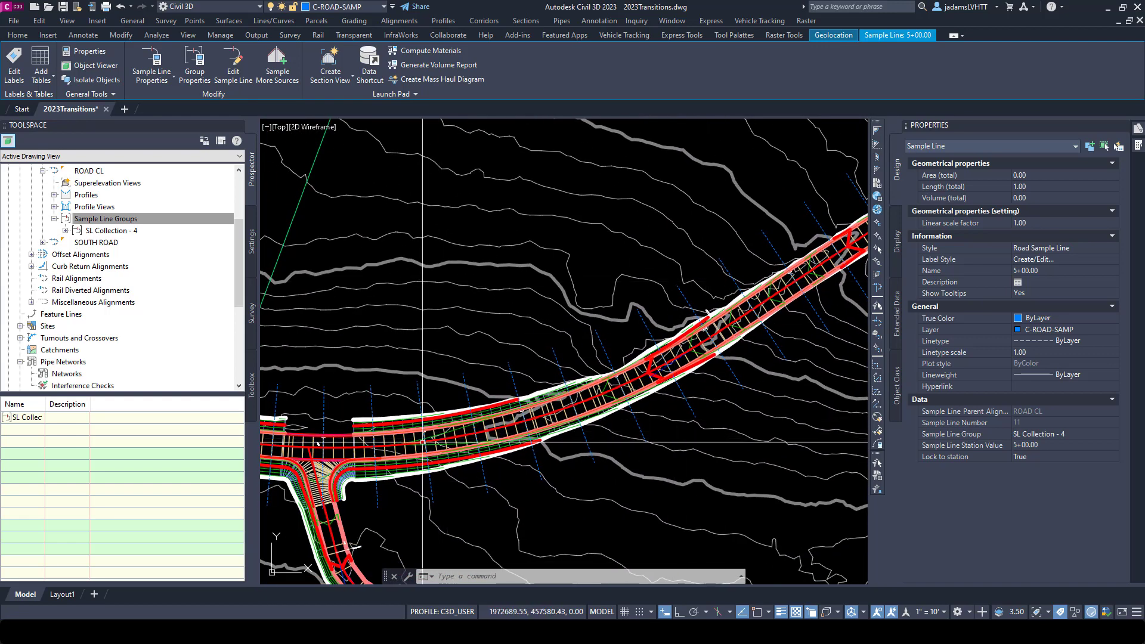
{"action": "scroll", "coordinate": [422, 418], "scroll_direction": "down", "scroll_amount": 2}
{"action": "middle_click_drag", "start_coordinate": [394, 292], "coordinate": [537, 378]}
{"action": "scroll", "coordinate": [454, 368], "scroll_direction": "up", "scroll_amount": 2}
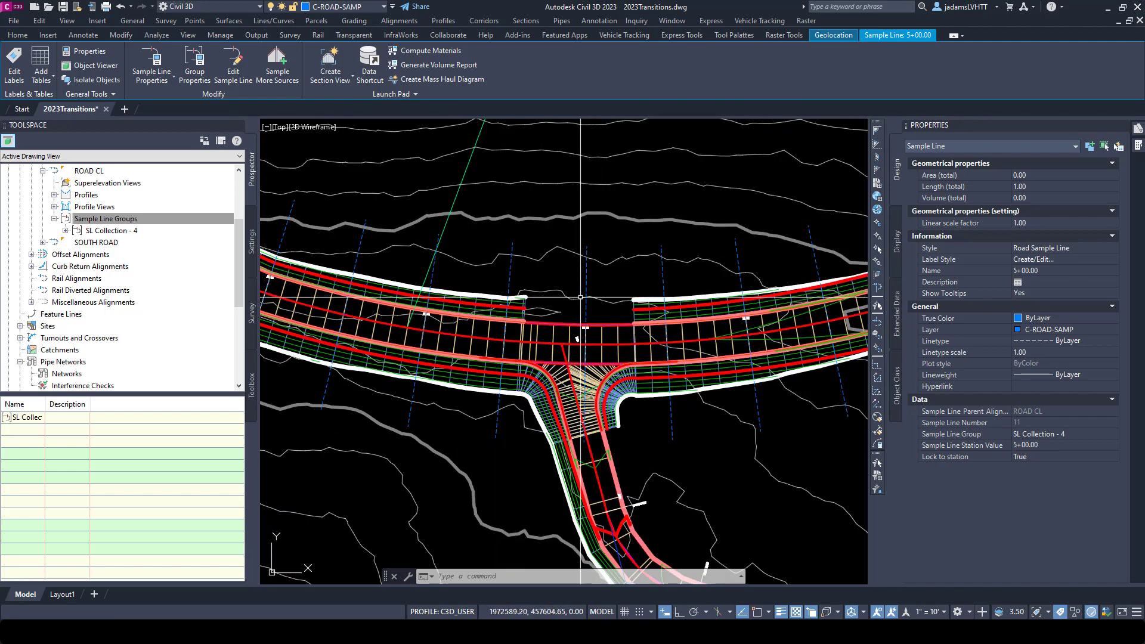
{"action": "scroll", "coordinate": [585, 302], "scroll_direction": "up", "scroll_amount": 3}
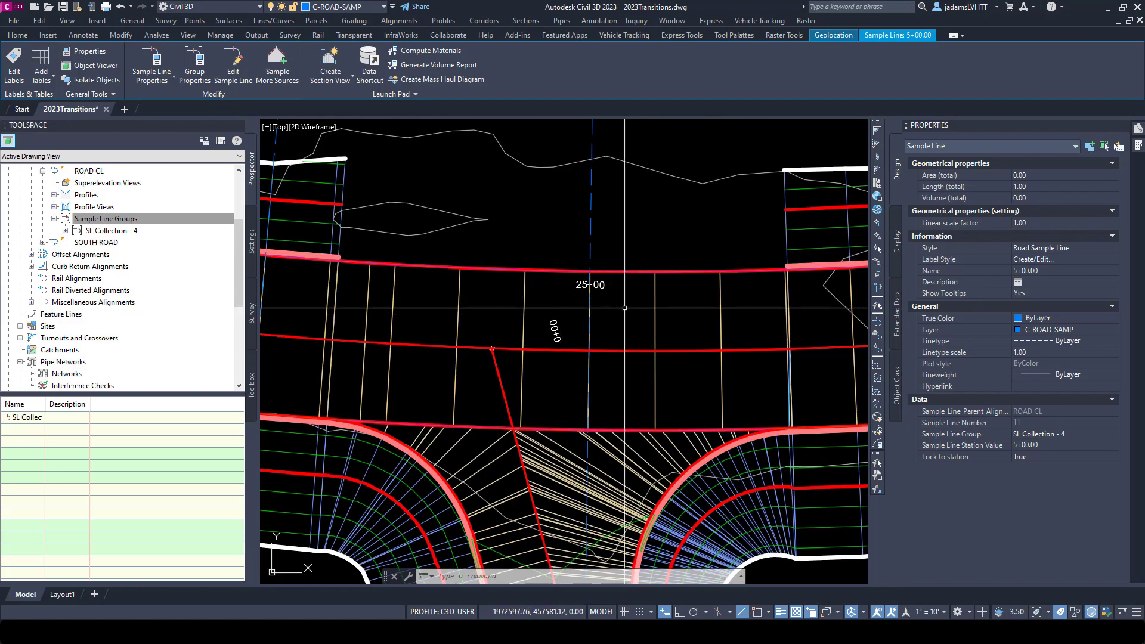
{"action": "scroll", "coordinate": [546, 389], "scroll_direction": "down", "scroll_amount": 2}
{"action": "scroll", "coordinate": [546, 390], "scroll_direction": "down", "scroll_amount": 5}
{"action": "scroll", "coordinate": [573, 340], "scroll_direction": "up", "scroll_amount": 5}
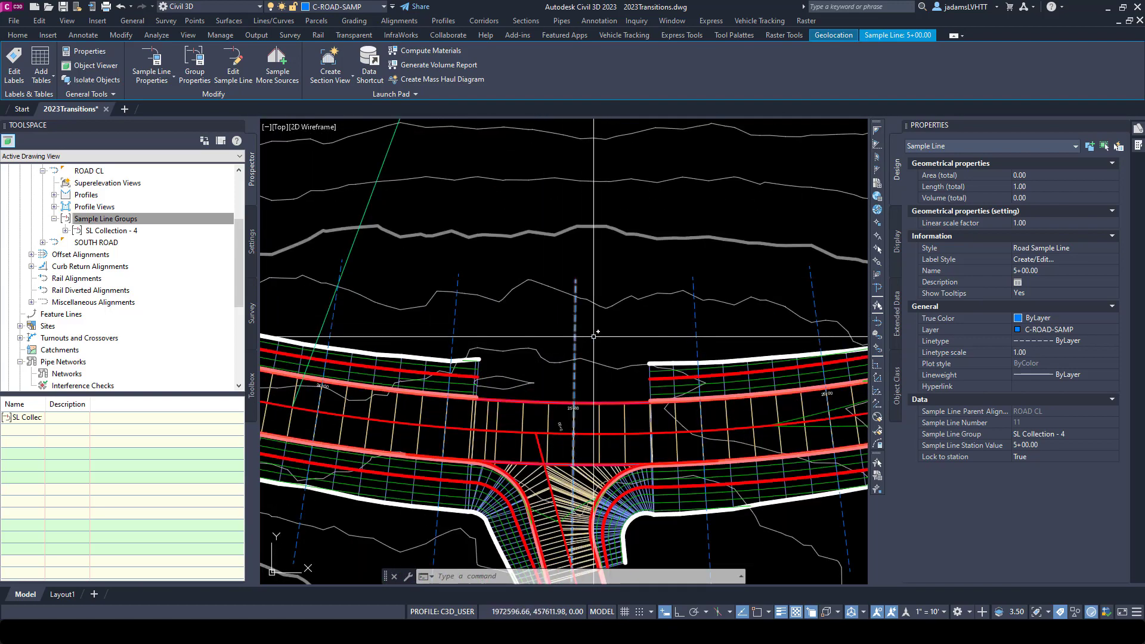
{"action": "scroll", "coordinate": [570, 310], "scroll_direction": "down", "scroll_amount": 2}
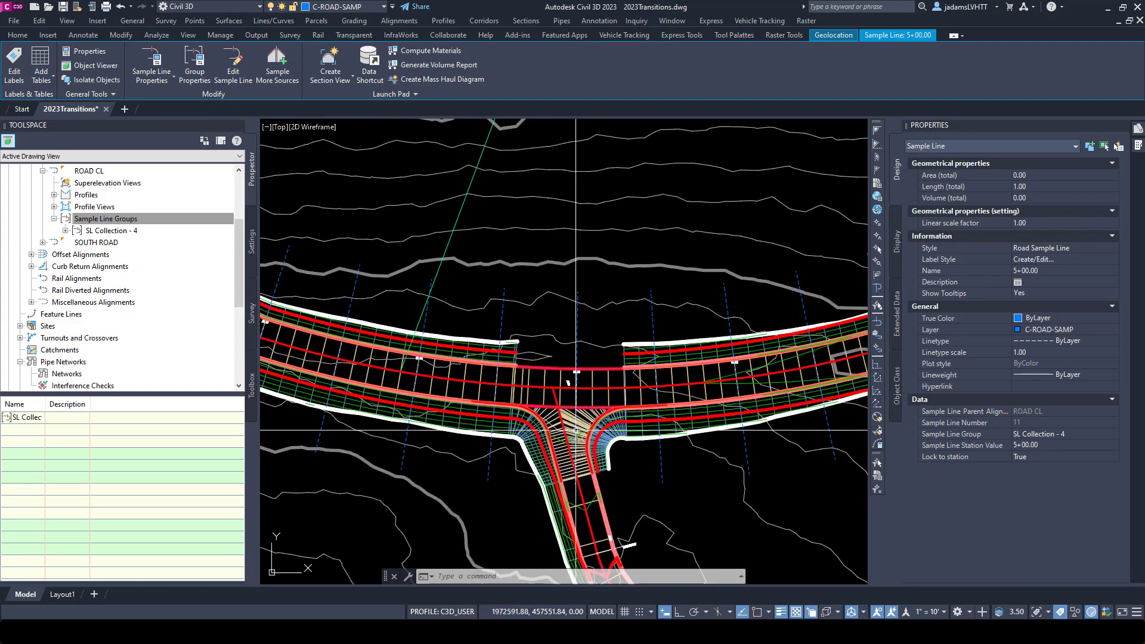
{"action": "scroll", "coordinate": [550, 308], "scroll_direction": "down", "scroll_amount": 2}
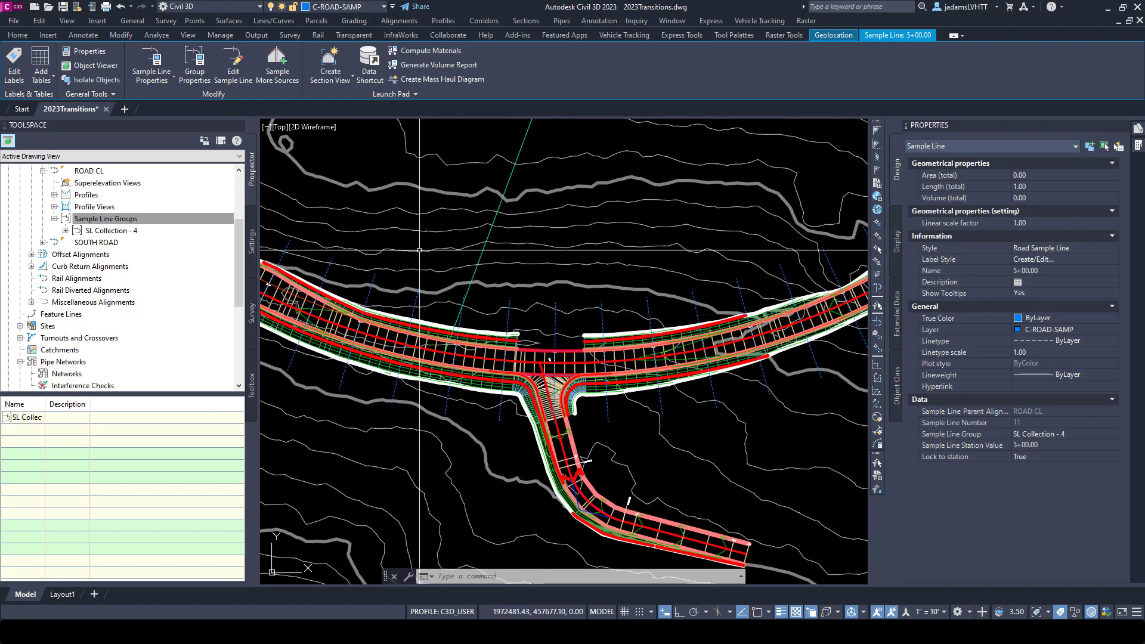
Step: Expand ROAD CL > Sample Line Groups > SL Collection - 4 in Prospector and list its sample lines
{"action": "left_click", "coordinate": [213, 221]}
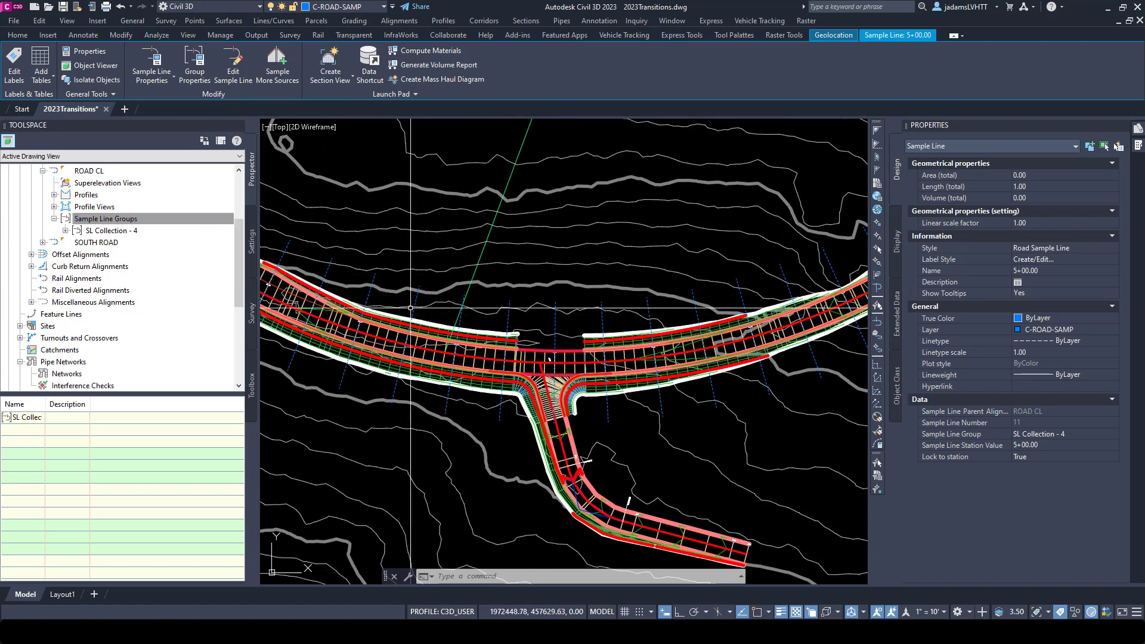
{"action": "scroll", "coordinate": [112, 217], "scroll_direction": "up", "scroll_amount": 2}
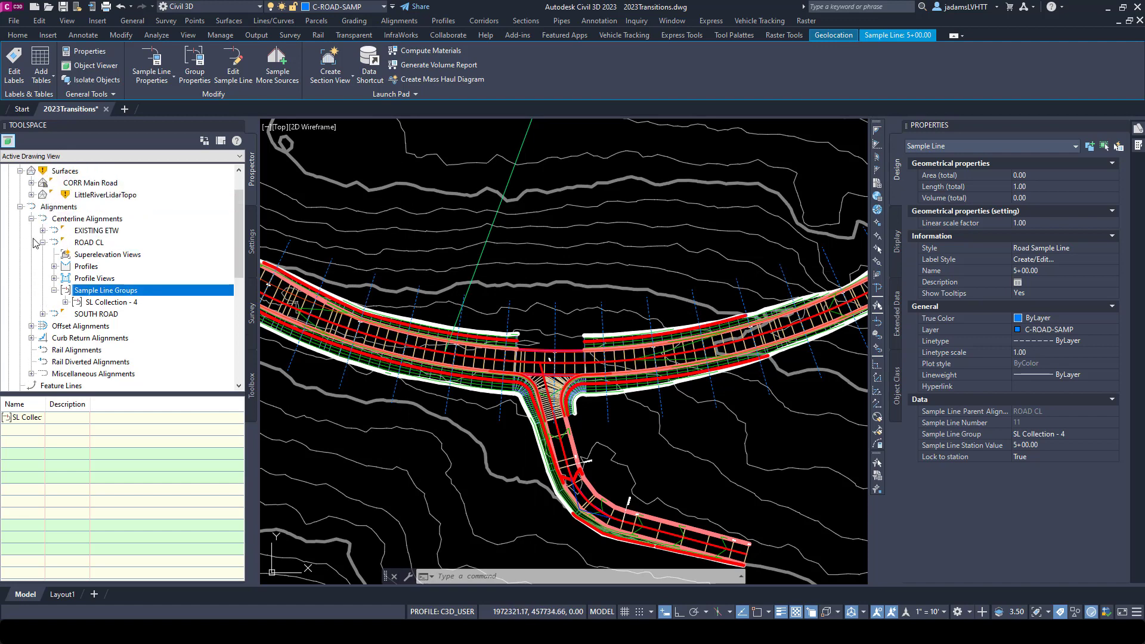
{"action": "left_click", "coordinate": [86, 243]}
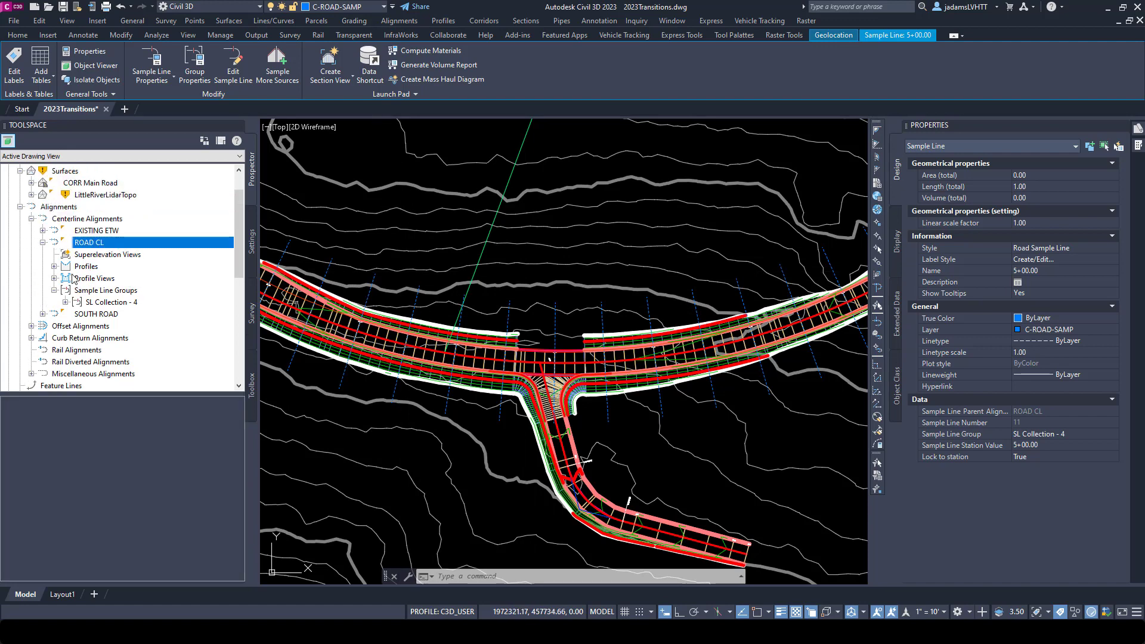
{"action": "left_click", "coordinate": [120, 291]}
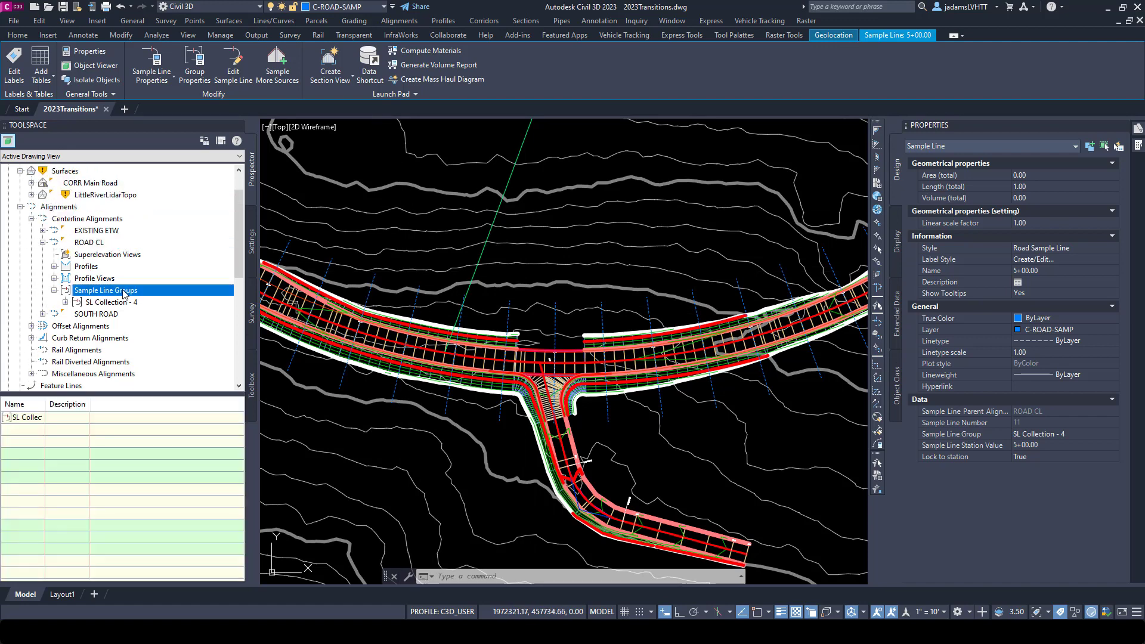
{"action": "left_click", "coordinate": [95, 303]}
{"action": "left_click", "coordinate": [65, 302]}
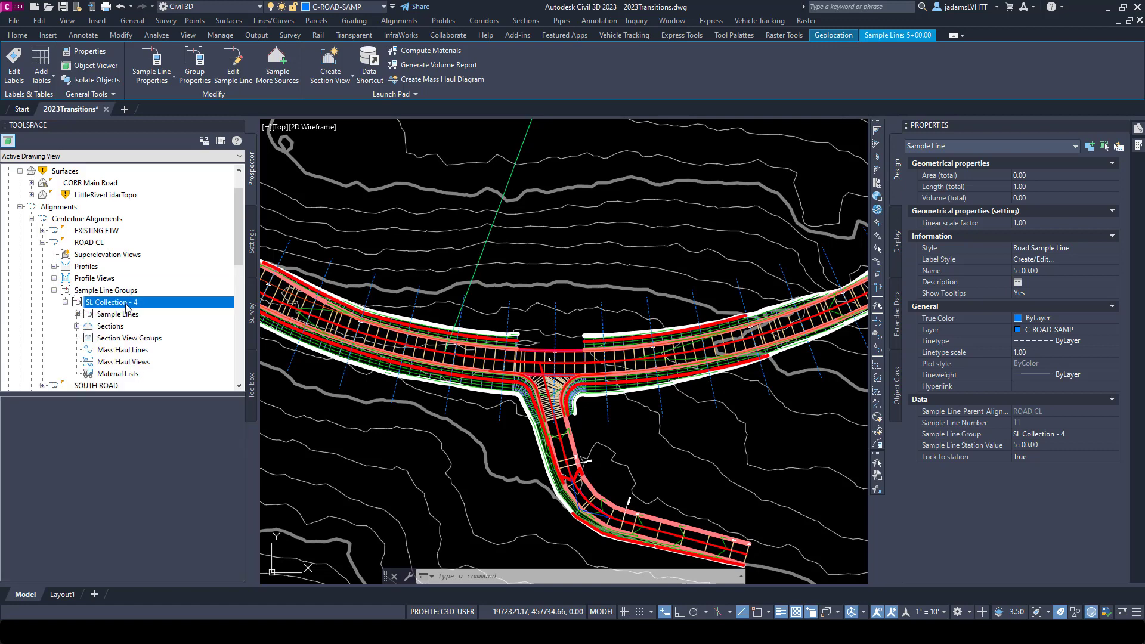
{"action": "left_click", "coordinate": [117, 315]}
Step: Check the group's section sources, return to the sample line list, and select line 22+50.00
{"action": "scroll", "coordinate": [67, 516], "scroll_direction": "down", "scroll_amount": 13}
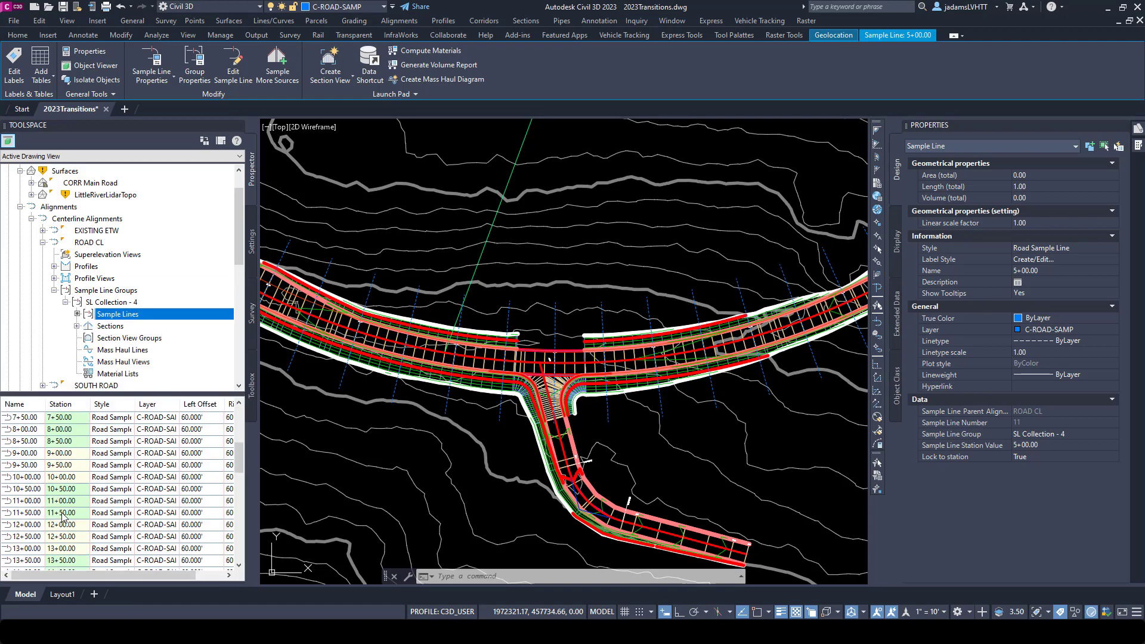
{"action": "scroll", "coordinate": [62, 504], "scroll_direction": "up", "scroll_amount": 13}
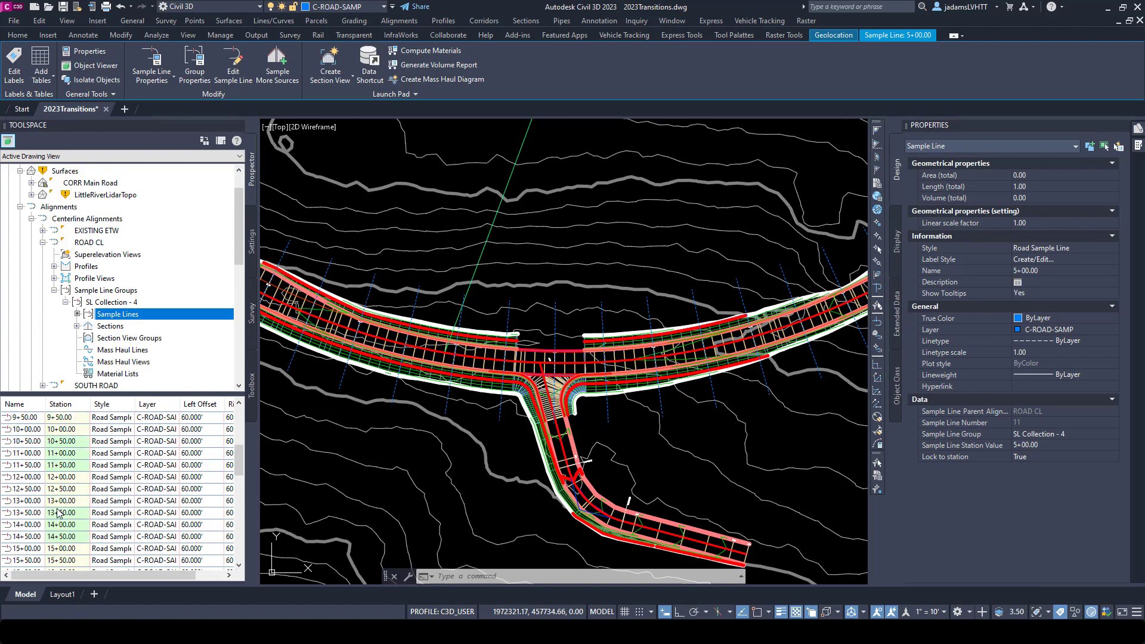
{"action": "left_click", "coordinate": [111, 327]}
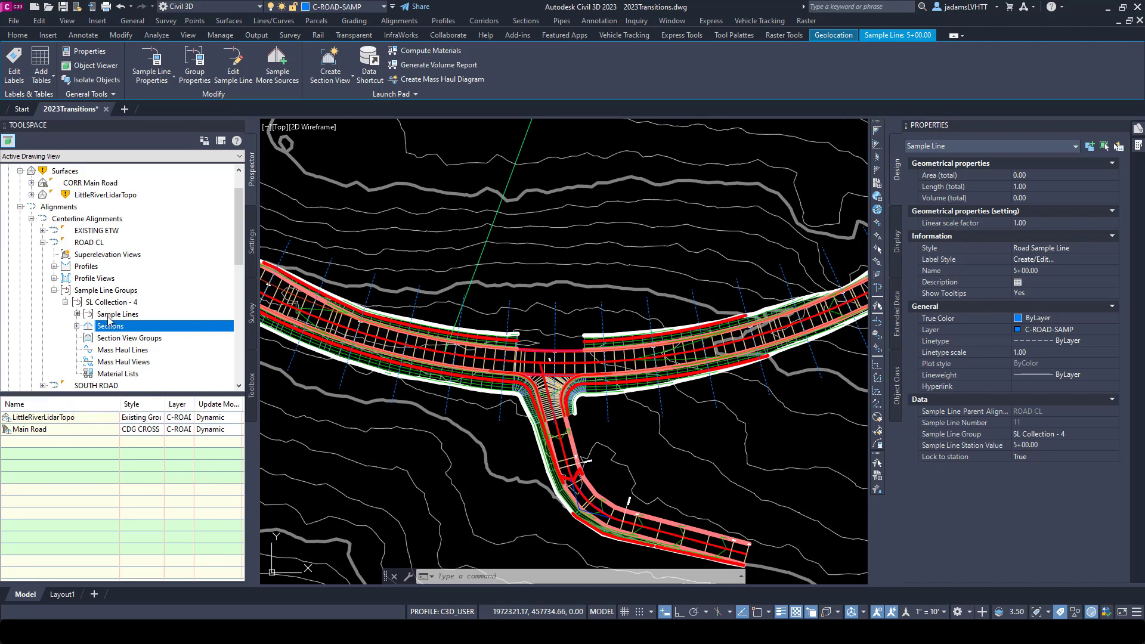
{"action": "left_click", "coordinate": [149, 314]}
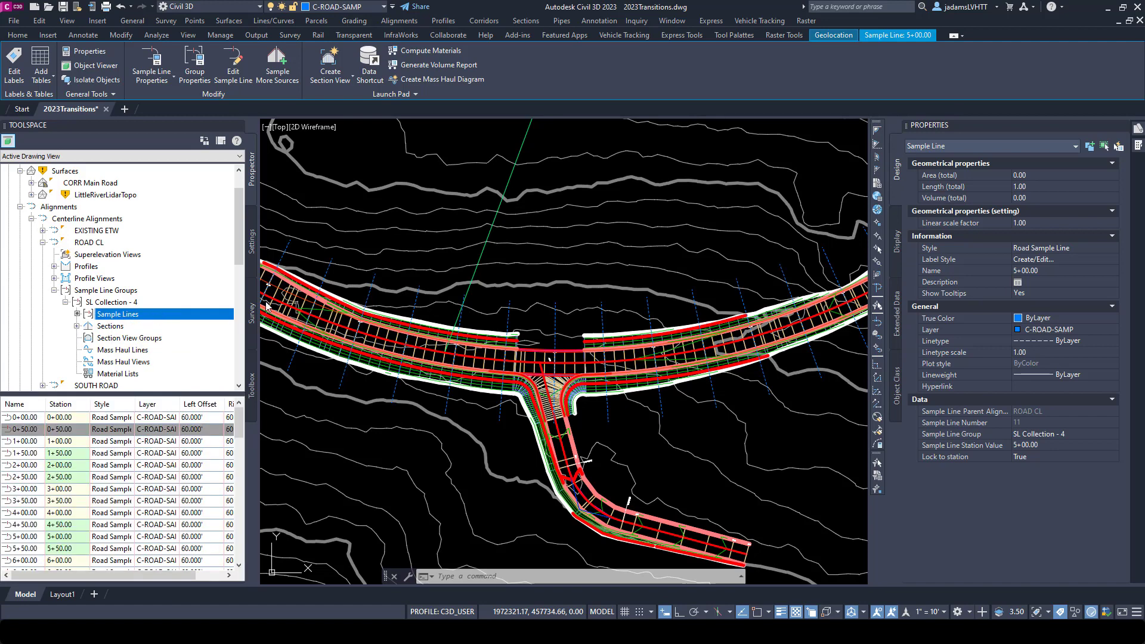
{"action": "left_click", "coordinate": [325, 281]}
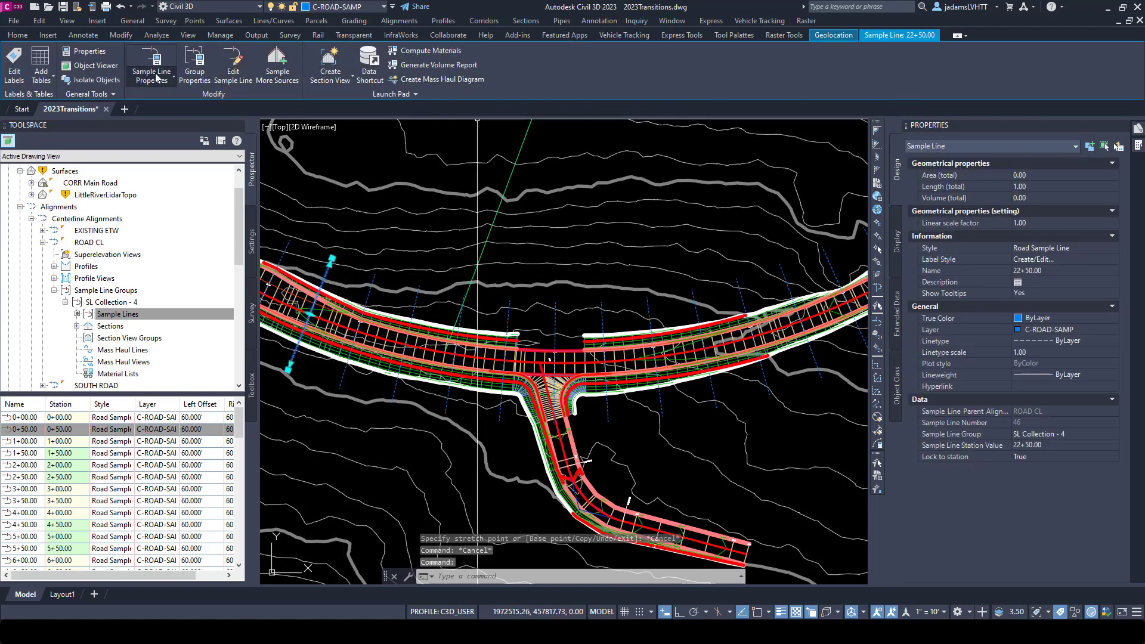
{"action": "left_click", "coordinate": [233, 68]}
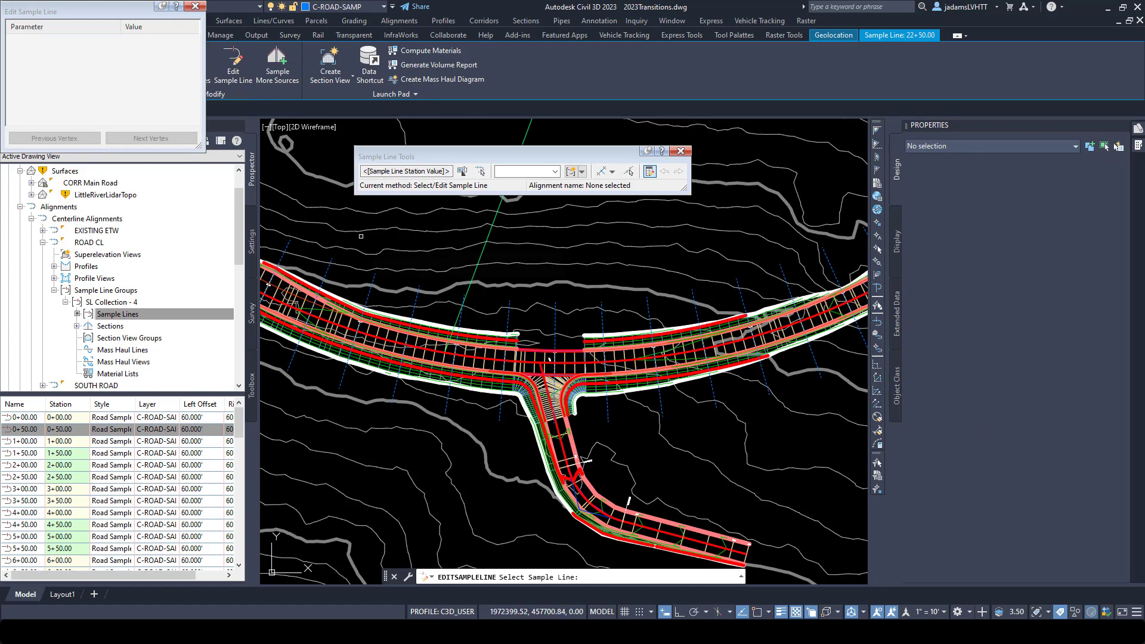
{"action": "left_click", "coordinate": [328, 271]}
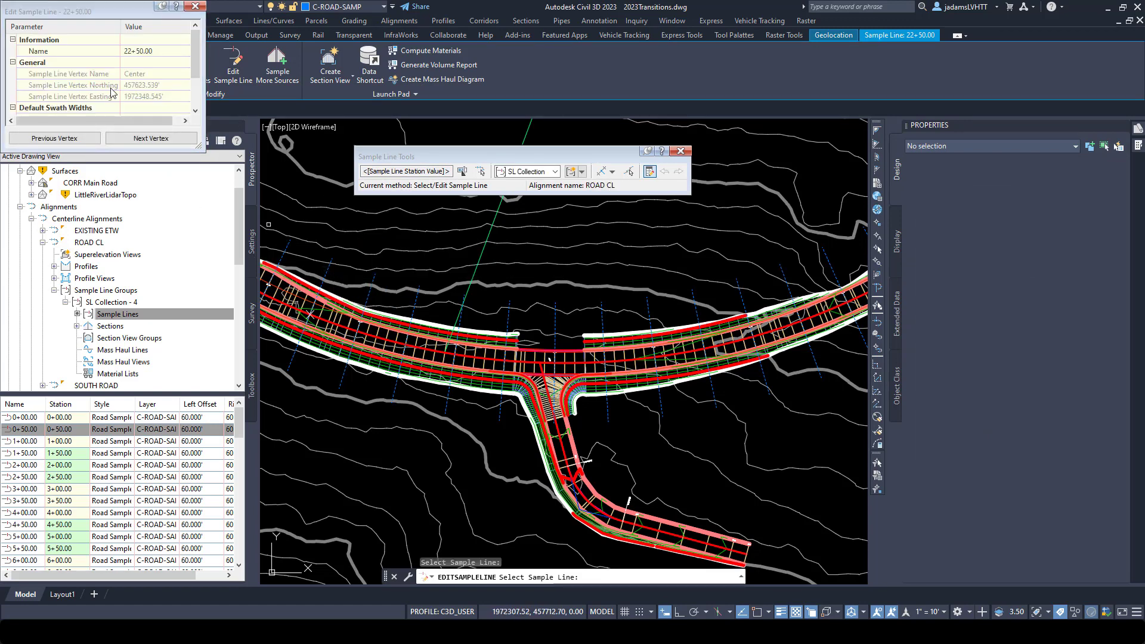
{"action": "left_click_drag", "start_coordinate": [206, 152], "coordinate": [279, 396]}
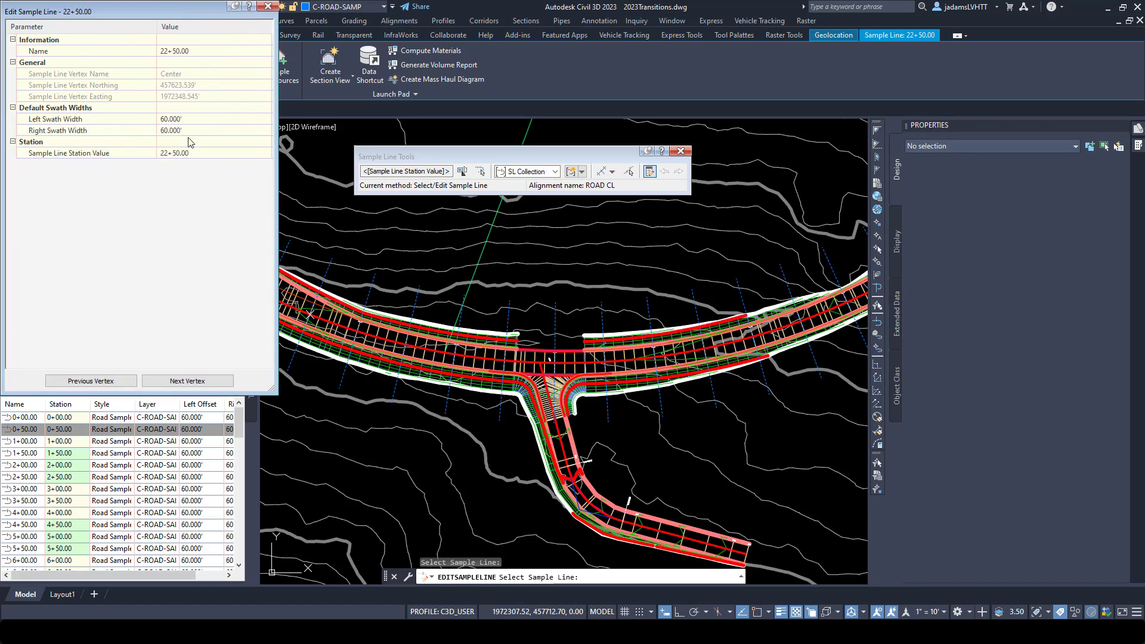
{"action": "left_click", "coordinate": [269, 7]}
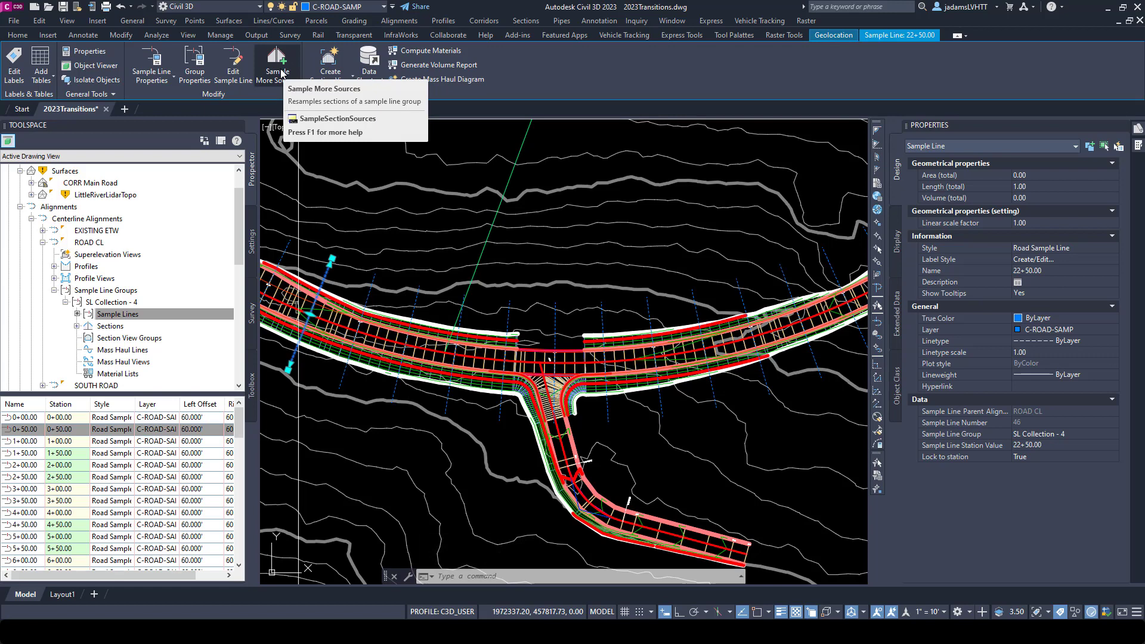
{"action": "left_click", "coordinate": [279, 76]}
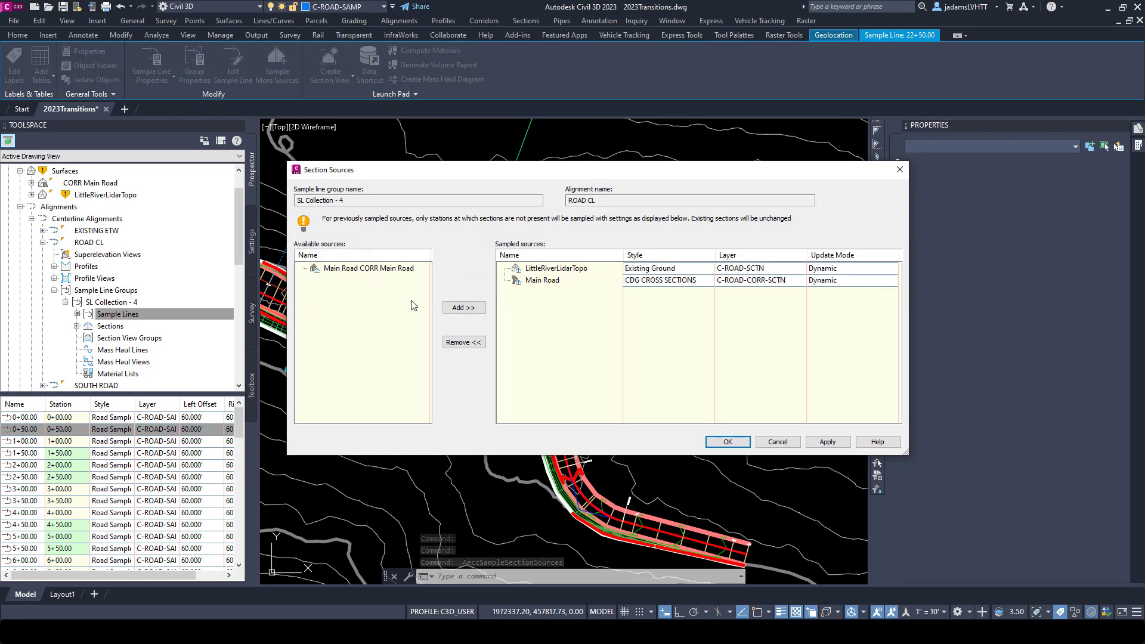
{"action": "left_click", "coordinate": [778, 442]}
{"action": "left_click", "coordinate": [195, 64]}
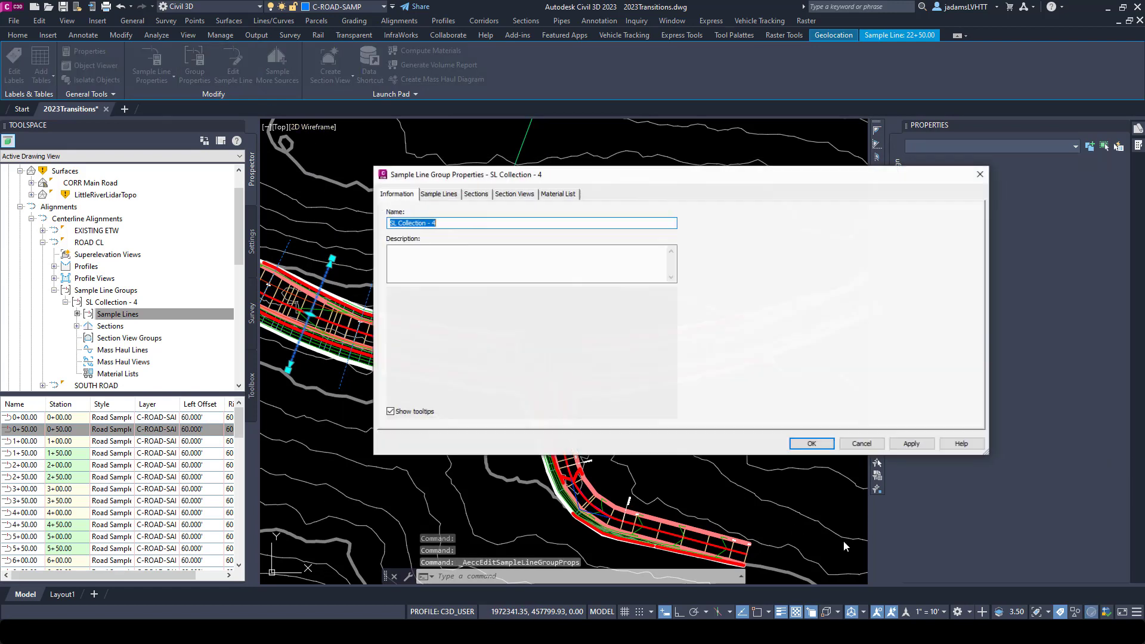
{"action": "left_click", "coordinate": [439, 194]}
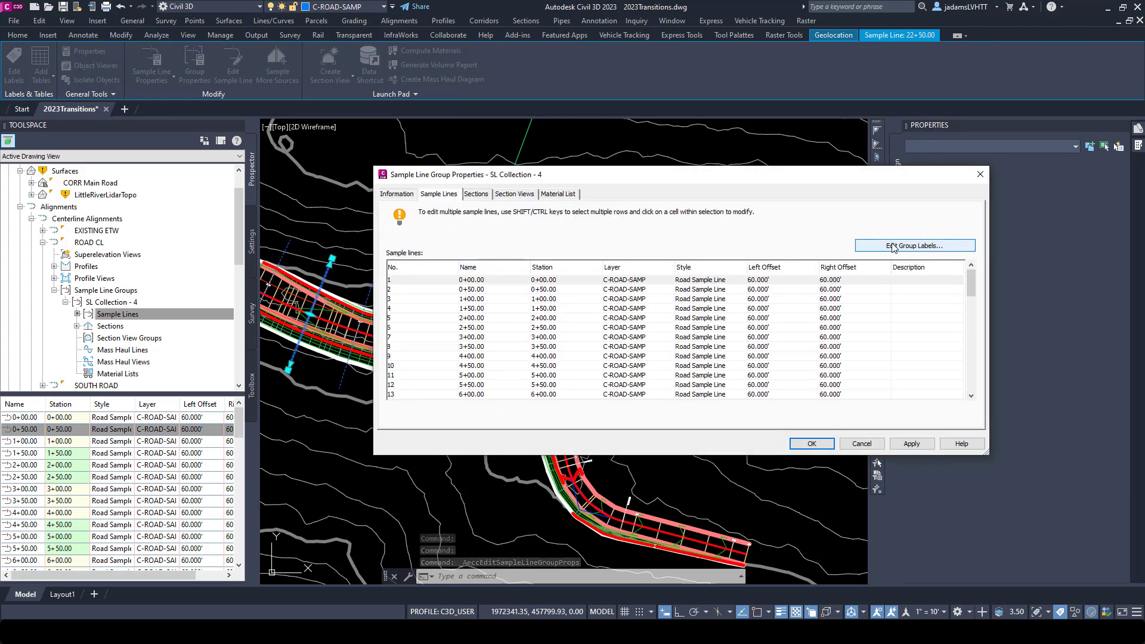
{"action": "left_click", "coordinate": [475, 194]}
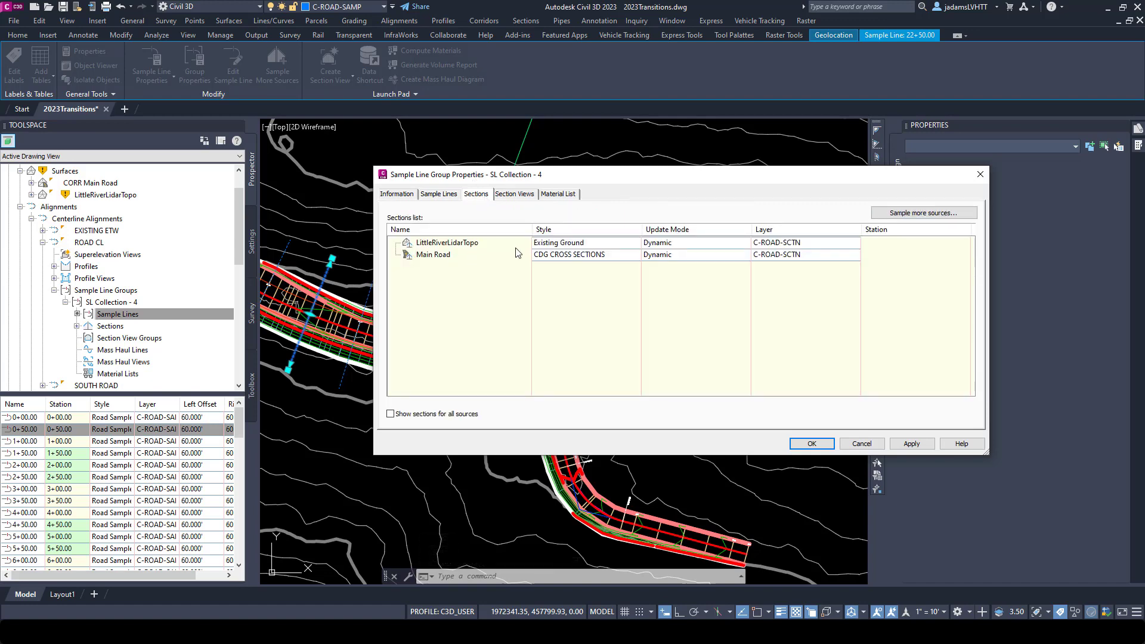
{"action": "left_click", "coordinate": [529, 196]}
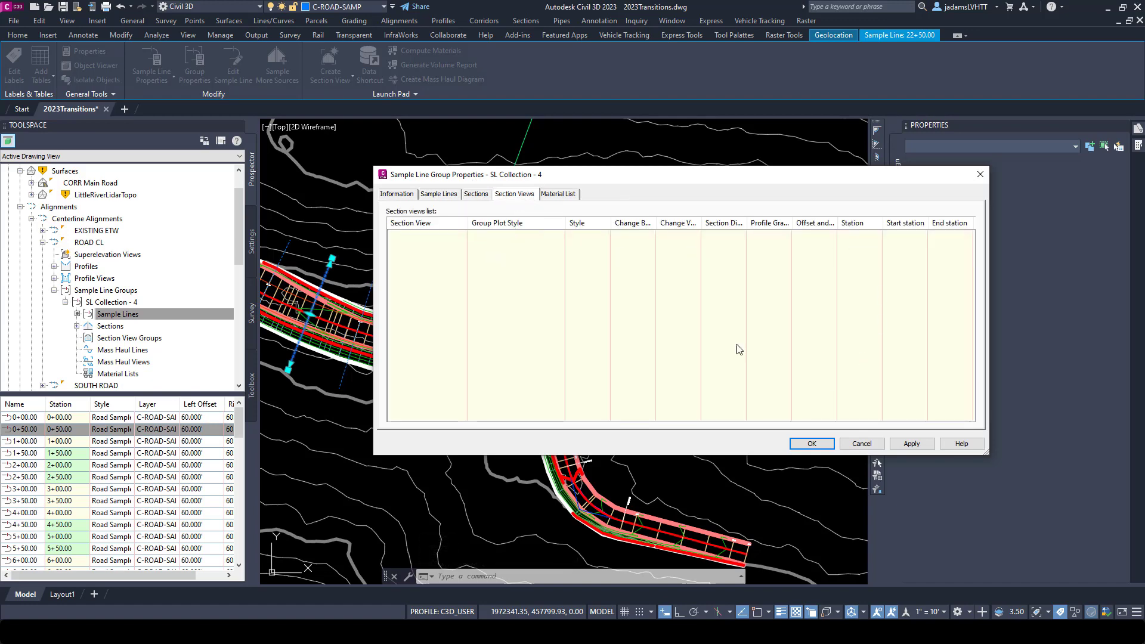
{"action": "left_click", "coordinate": [412, 197]}
{"action": "left_click", "coordinate": [860, 445]}
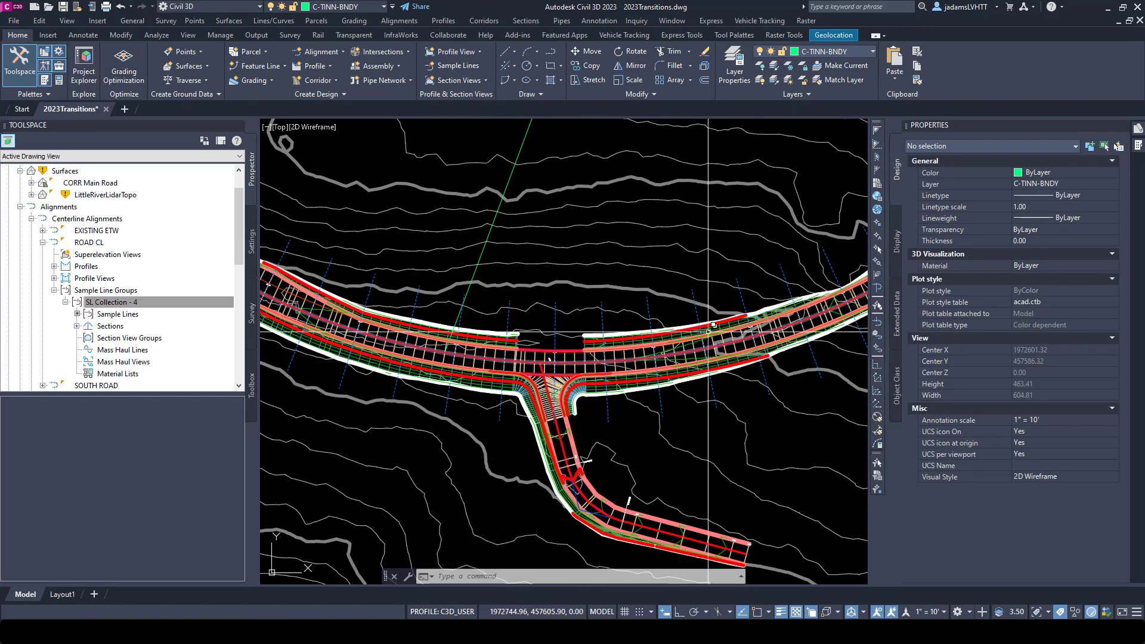
Step: Zoom and pan along the ROAD CL corridor past the road intersection to review the sample lines
{"action": "scroll", "coordinate": [610, 354], "scroll_direction": "down", "scroll_amount": 5}
{"action": "scroll", "coordinate": [411, 327], "scroll_direction": "up", "scroll_amount": 5}
{"action": "scroll", "coordinate": [411, 327], "scroll_direction": "down", "scroll_amount": 4}
{"action": "scroll", "coordinate": [473, 278], "scroll_direction": "up", "scroll_amount": 3}
{"action": "scroll", "coordinate": [433, 286], "scroll_direction": "up", "scroll_amount": 4}
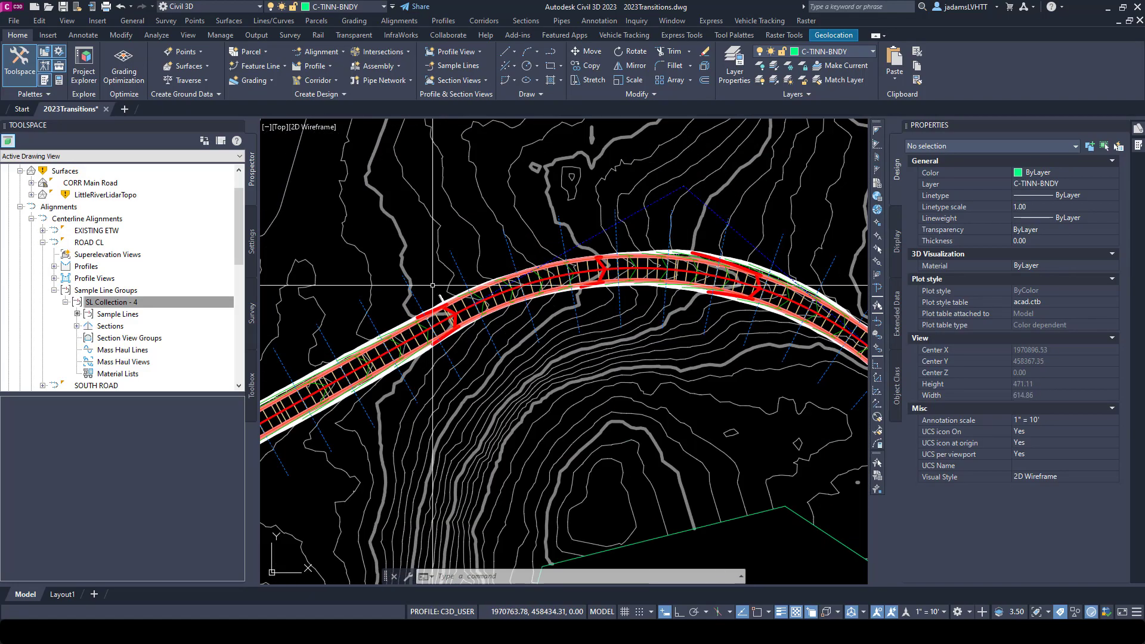
{"action": "scroll", "coordinate": [433, 306], "scroll_direction": "down", "scroll_amount": 5}
{"action": "scroll", "coordinate": [410, 356], "scroll_direction": "up", "scroll_amount": 3}
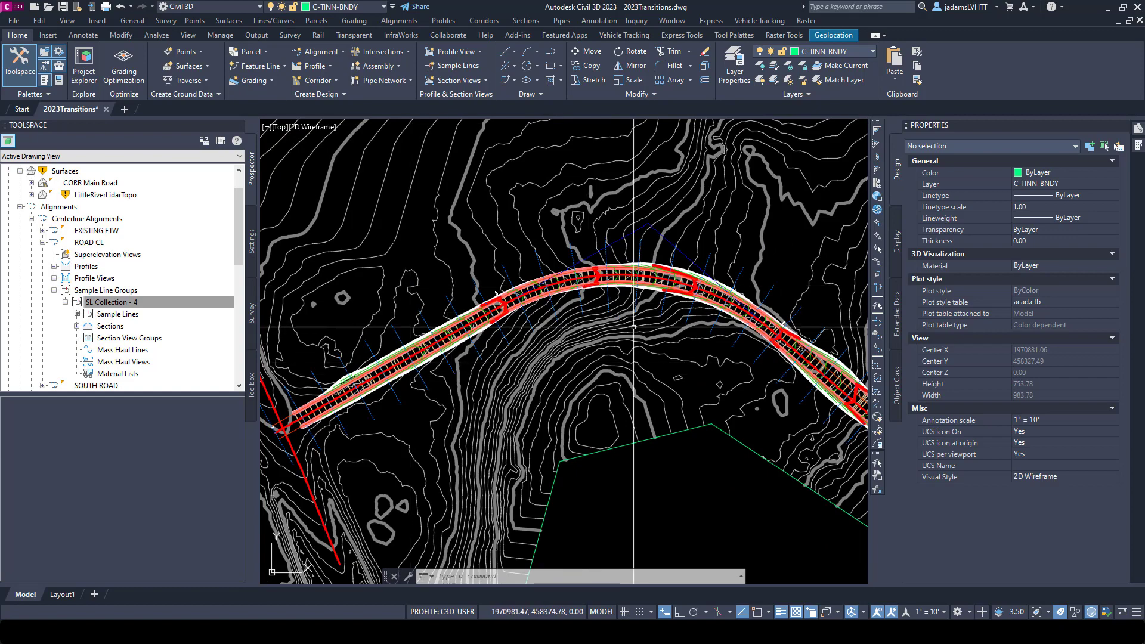
{"action": "scroll", "coordinate": [650, 337], "scroll_direction": "down", "scroll_amount": 3}
{"action": "scroll", "coordinate": [652, 381], "scroll_direction": "up", "scroll_amount": 6}
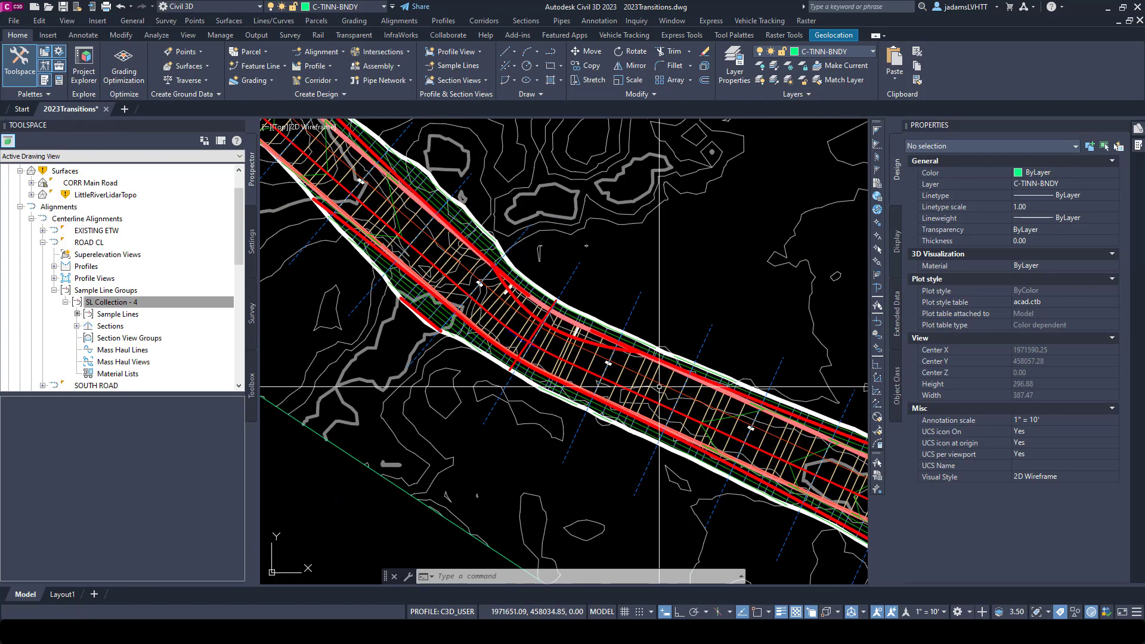
{"action": "scroll", "coordinate": [524, 309], "scroll_direction": "down", "scroll_amount": 2}
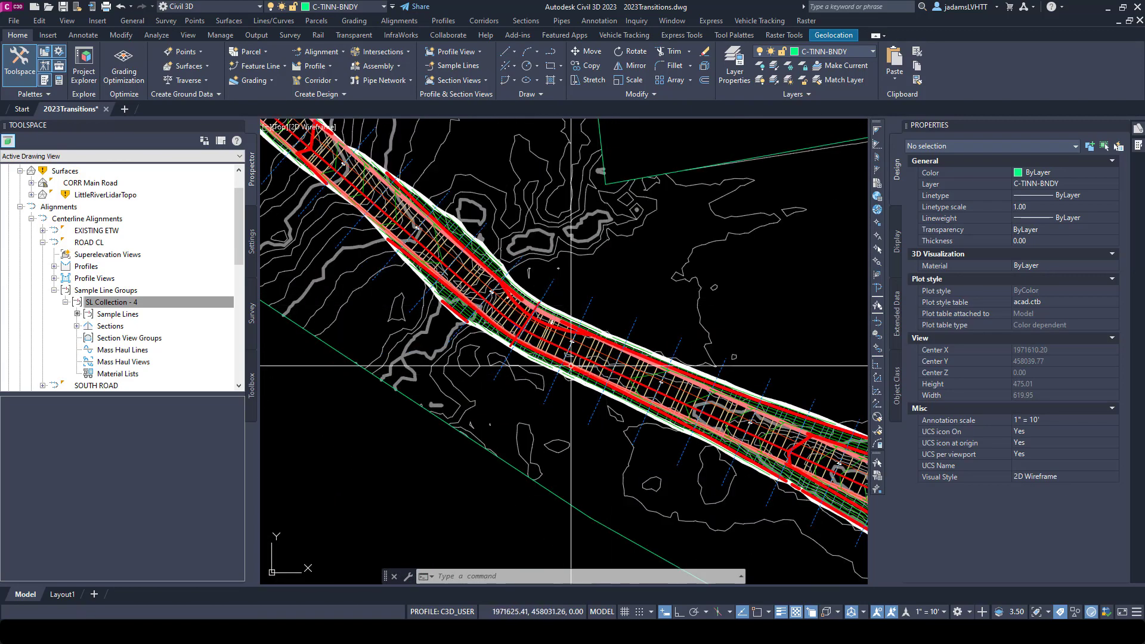
{"action": "scroll", "coordinate": [570, 367], "scroll_direction": "up", "scroll_amount": 2}
{"action": "scroll", "coordinate": [409, 335], "scroll_direction": "down", "scroll_amount": 5}
{"action": "scroll", "coordinate": [701, 402], "scroll_direction": "up", "scroll_amount": 2}
{"action": "scroll", "coordinate": [701, 402], "scroll_direction": "up", "scroll_amount": 4}
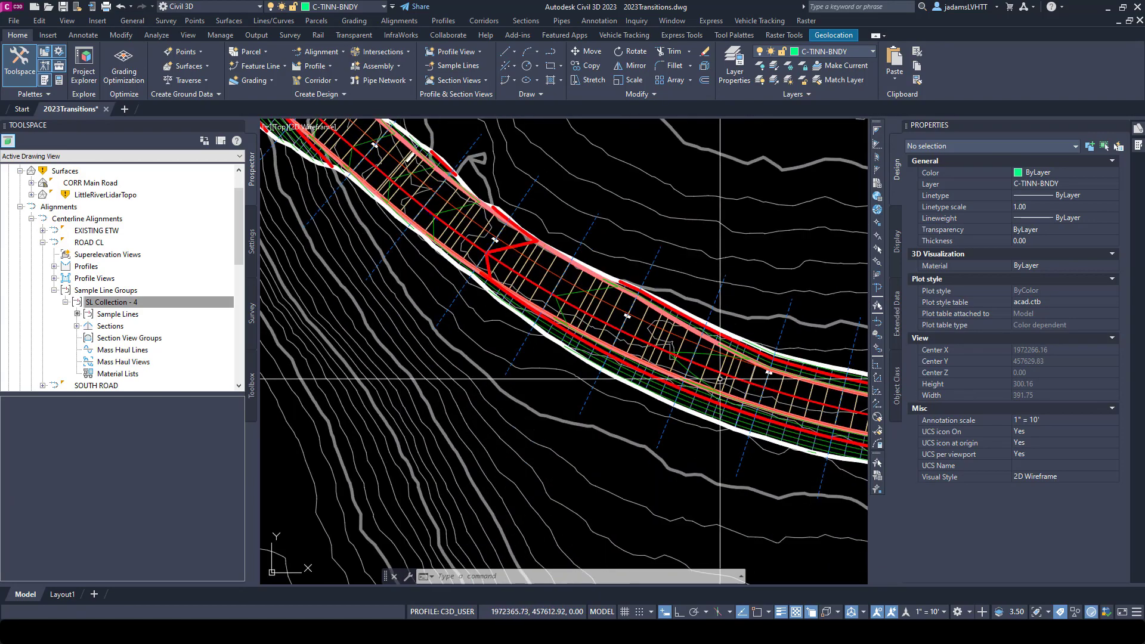
{"action": "middle_click_drag", "start_coordinate": [720, 380], "coordinate": [621, 304]}
{"action": "scroll", "coordinate": [590, 270], "scroll_direction": "down", "scroll_amount": 1}
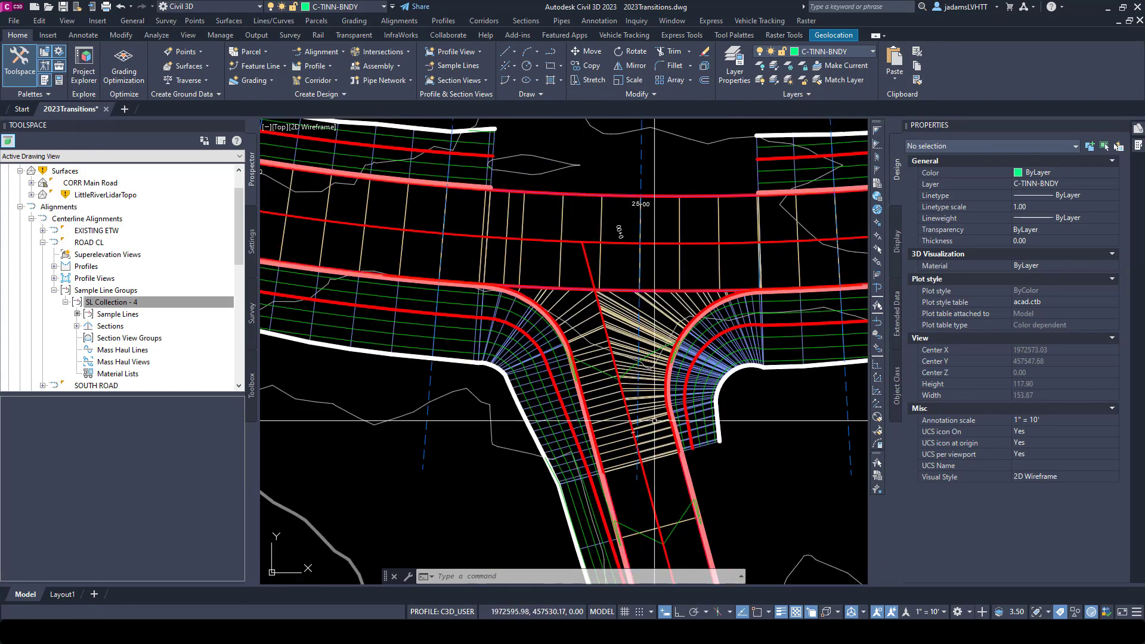
{"action": "scroll", "coordinate": [681, 333], "scroll_direction": "down", "scroll_amount": 1}
{"action": "middle_click_drag", "start_coordinate": [681, 333], "coordinate": [524, 283]}
{"action": "scroll", "coordinate": [524, 284], "scroll_direction": "up", "scroll_amount": 2}
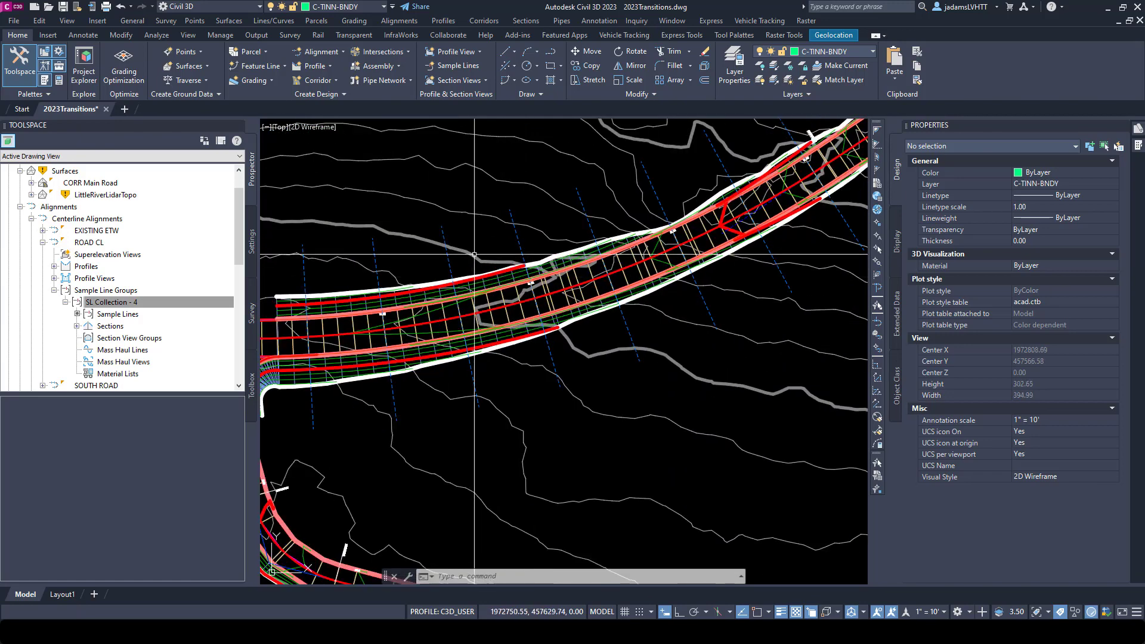
Step: Start a new Sample Lines run on ROAD CL, picked from overlapping objects, placing by station
{"action": "left_click", "coordinate": [452, 266]}
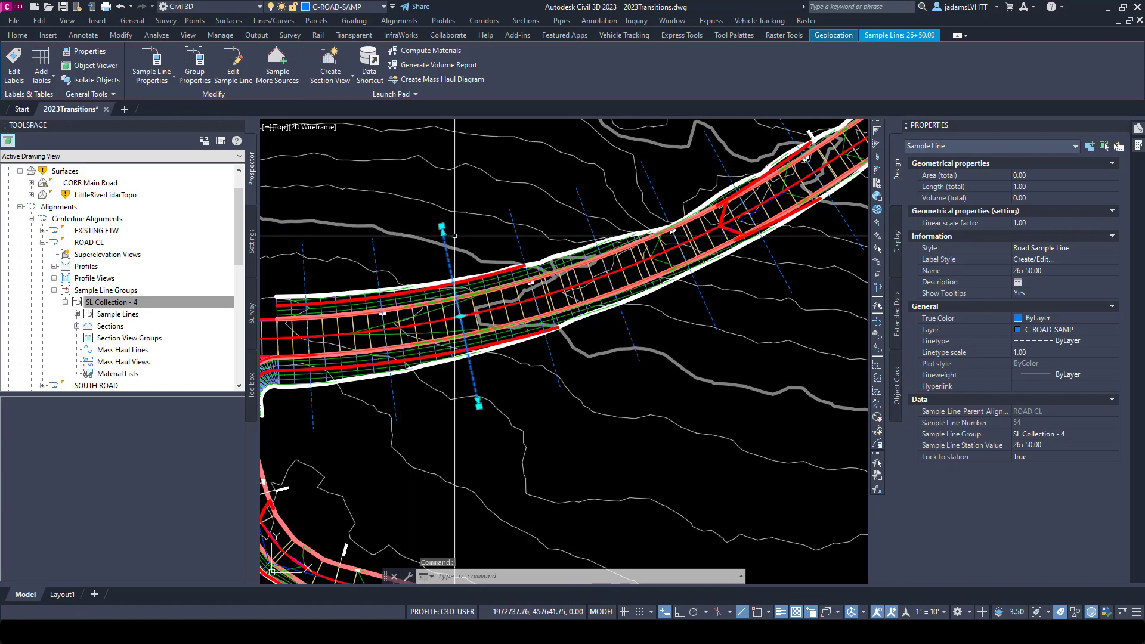
{"action": "key", "text": "Escape"}
{"action": "key", "text": "Escape"}
{"action": "left_click", "coordinate": [452, 65]}
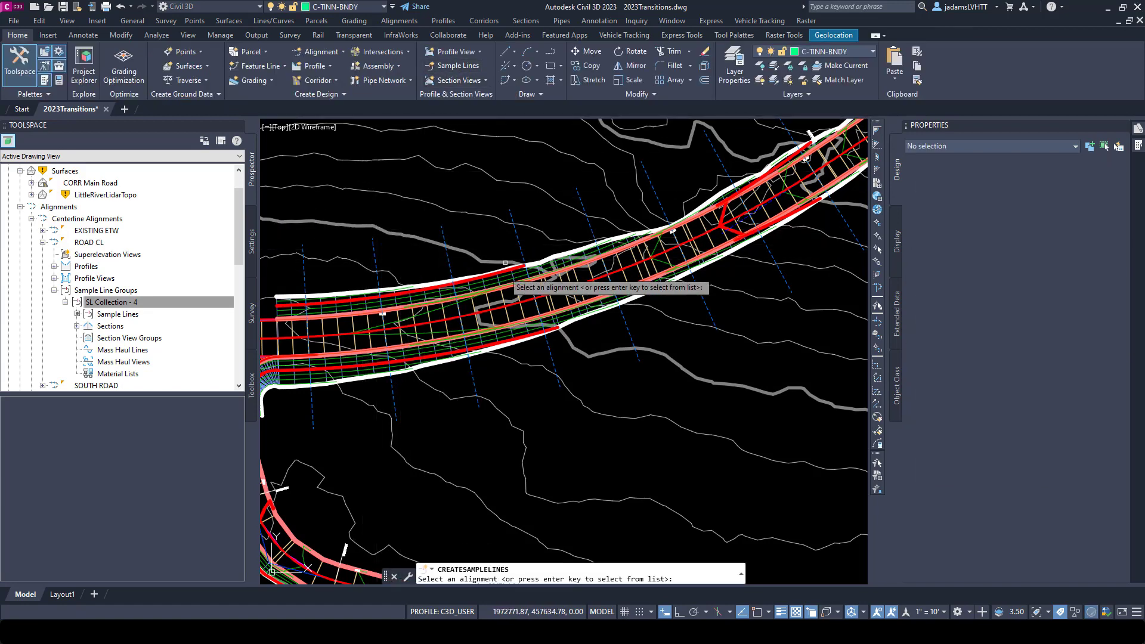
{"action": "left_click", "coordinate": [487, 326]}
{"action": "left_click", "coordinate": [610, 336]}
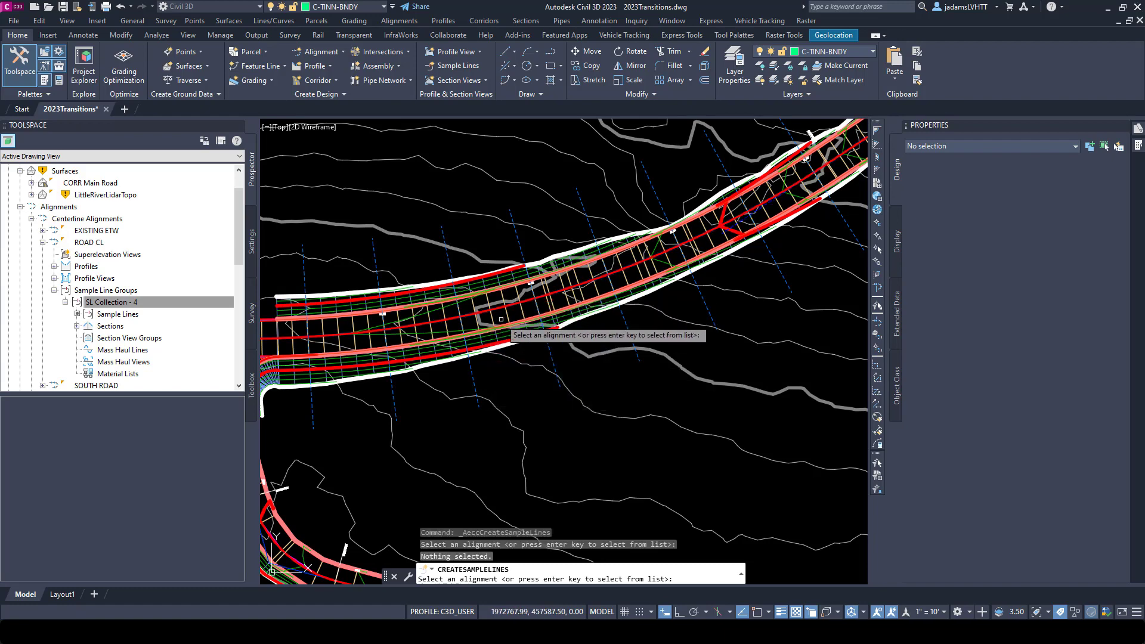
{"action": "left_click", "coordinate": [513, 307]}
{"action": "left_click", "coordinate": [564, 350]}
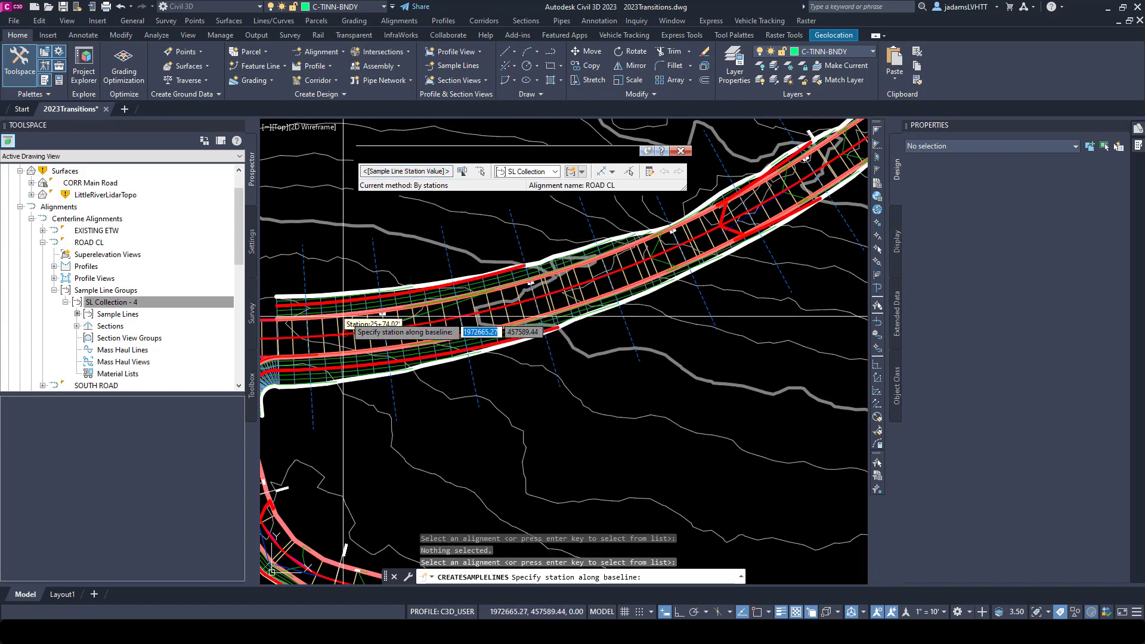
{"action": "left_click", "coordinate": [612, 172]}
{"action": "left_click", "coordinate": [633, 198]}
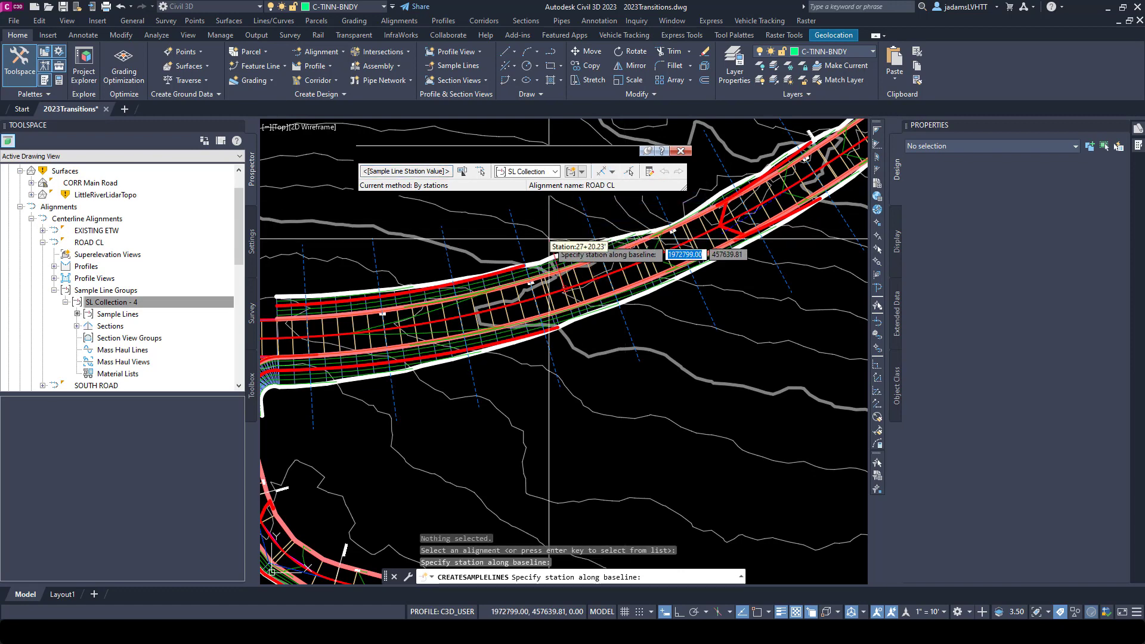
Step: Place a sample line near station 27+20 with 60' left and 60' right swaths
{"action": "left_click", "coordinate": [556, 230]}
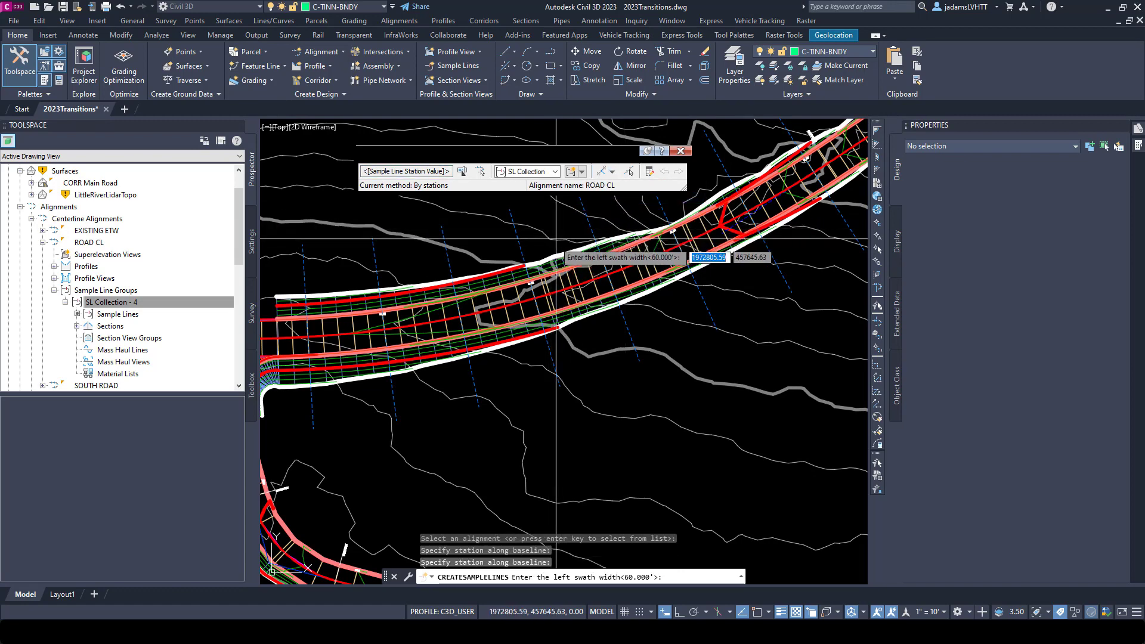
{"action": "type", "text": "60"}
{"action": "key", "text": "Return"}
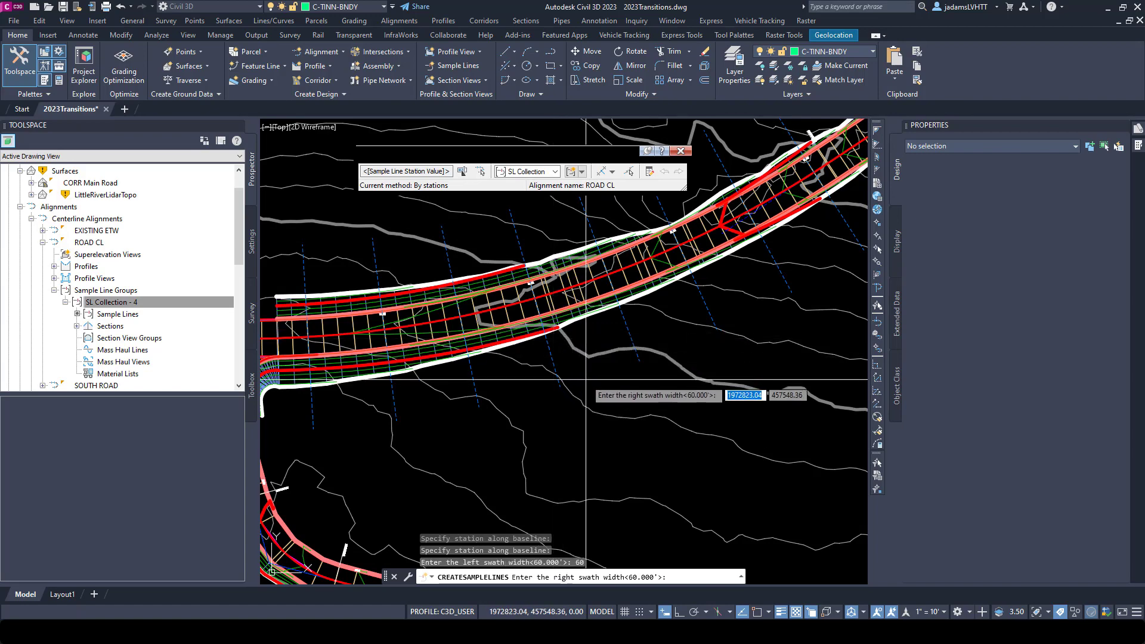
{"action": "type", "text": "60"}
{"action": "key", "text": "Return"}
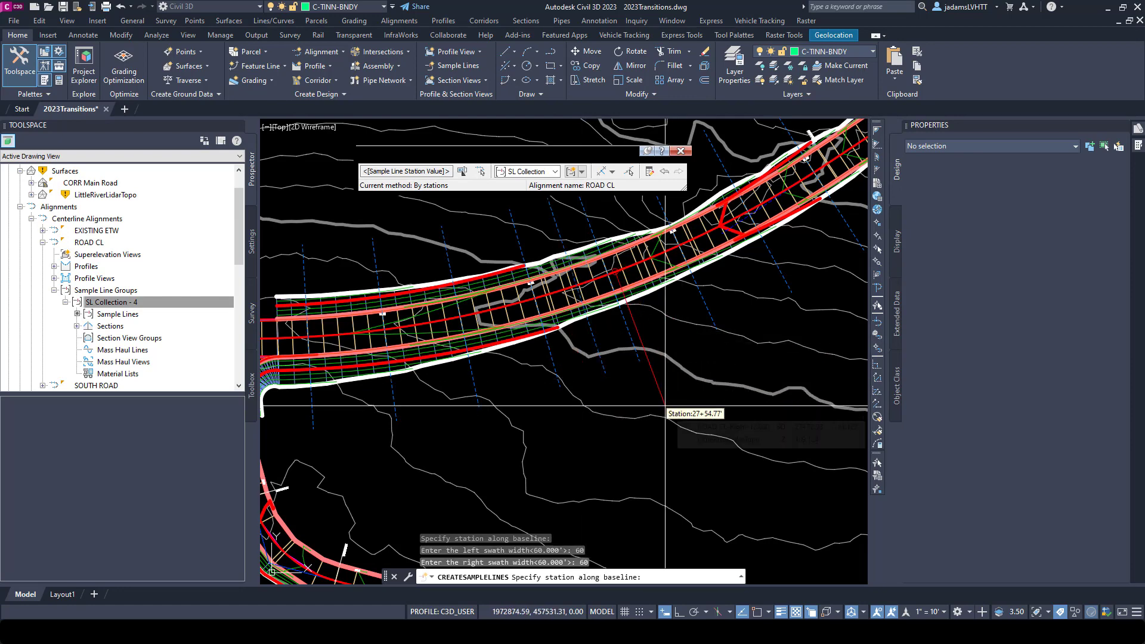
{"action": "key", "text": "Escape"}
{"action": "scroll", "coordinate": [610, 336], "scroll_direction": "up", "scroll_amount": 6}
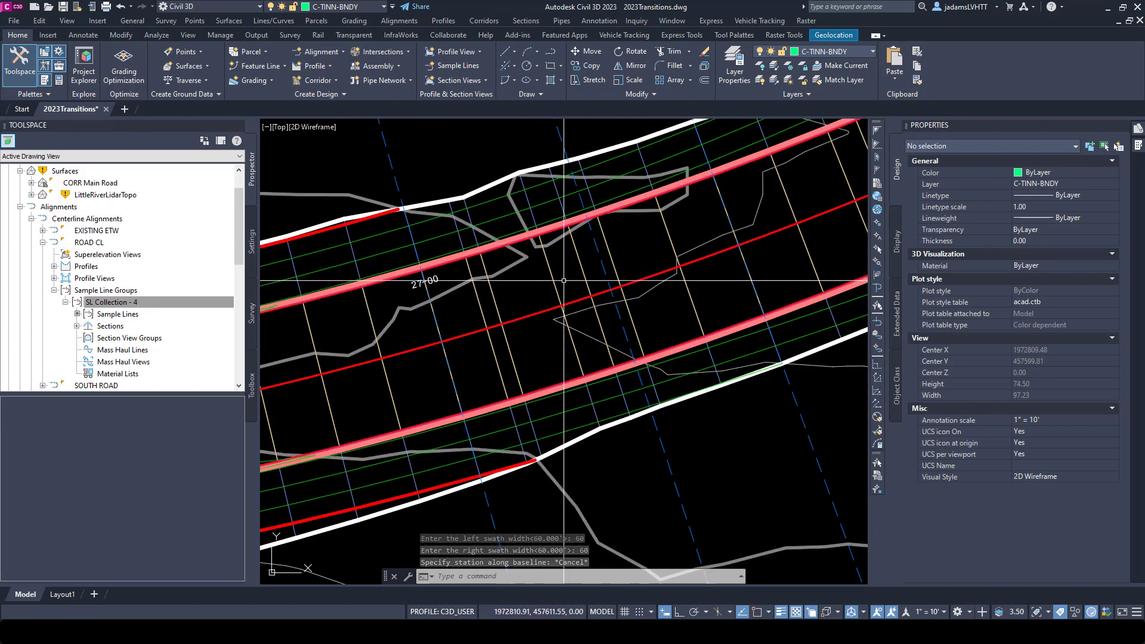
{"action": "scroll", "coordinate": [609, 291], "scroll_direction": "down", "scroll_amount": 4}
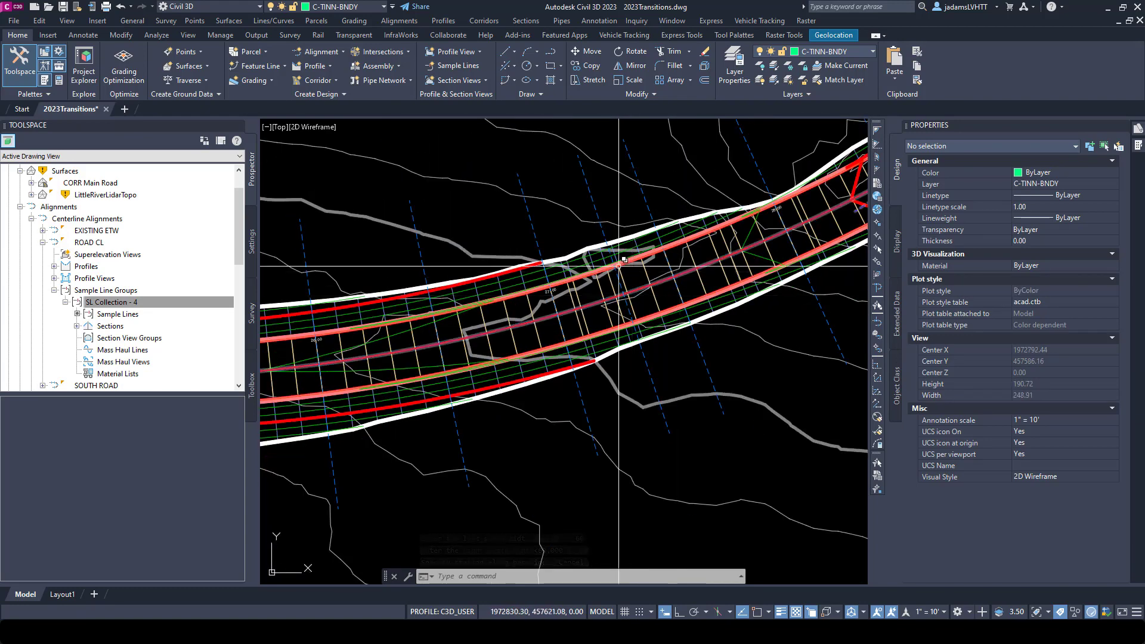
{"action": "scroll", "coordinate": [589, 307], "scroll_direction": "down", "scroll_amount": 20}
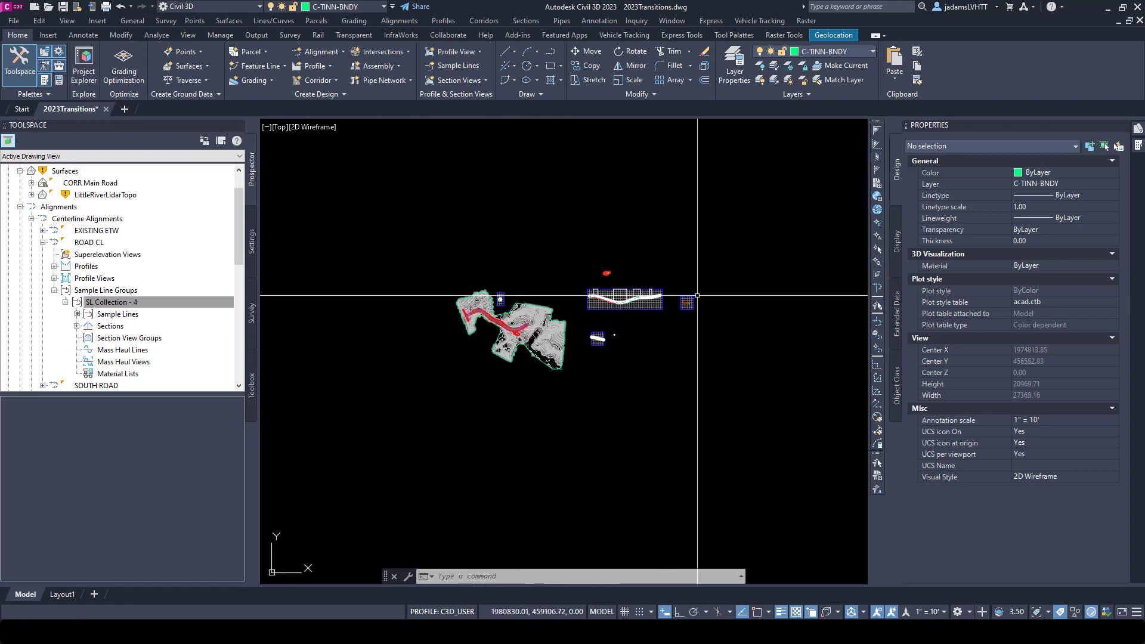
{"action": "scroll", "coordinate": [691, 308], "scroll_direction": "up", "scroll_amount": 7}
{"action": "scroll", "coordinate": [692, 308], "scroll_direction": "down", "scroll_amount": 5}
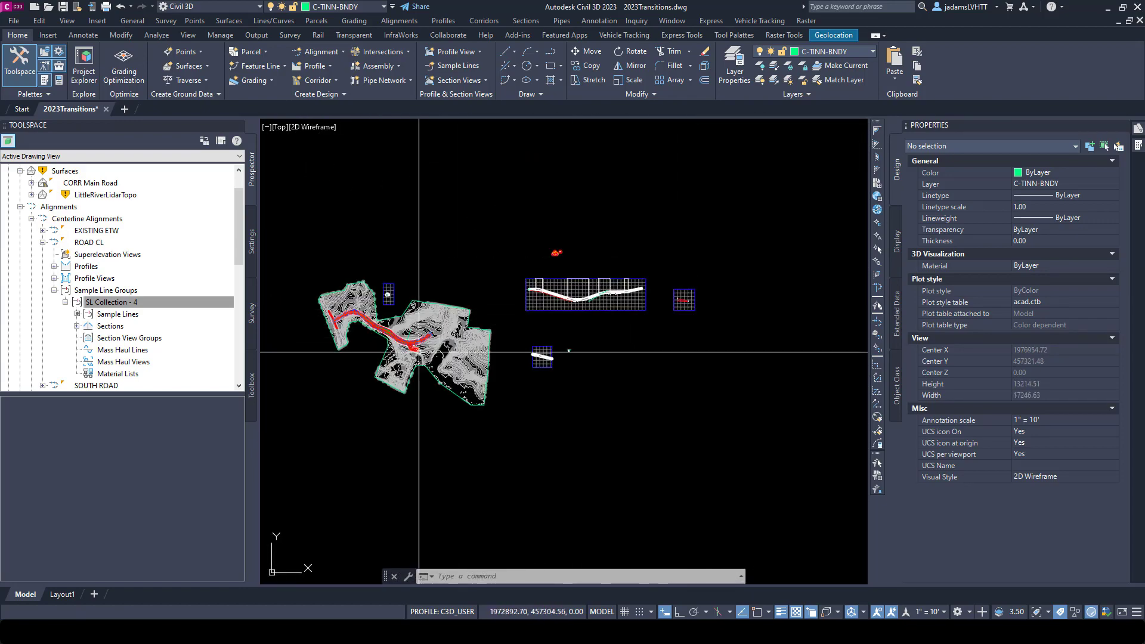
{"action": "scroll", "coordinate": [420, 352], "scroll_direction": "up", "scroll_amount": 7}
{"action": "scroll", "coordinate": [411, 318], "scroll_direction": "up", "scroll_amount": 7}
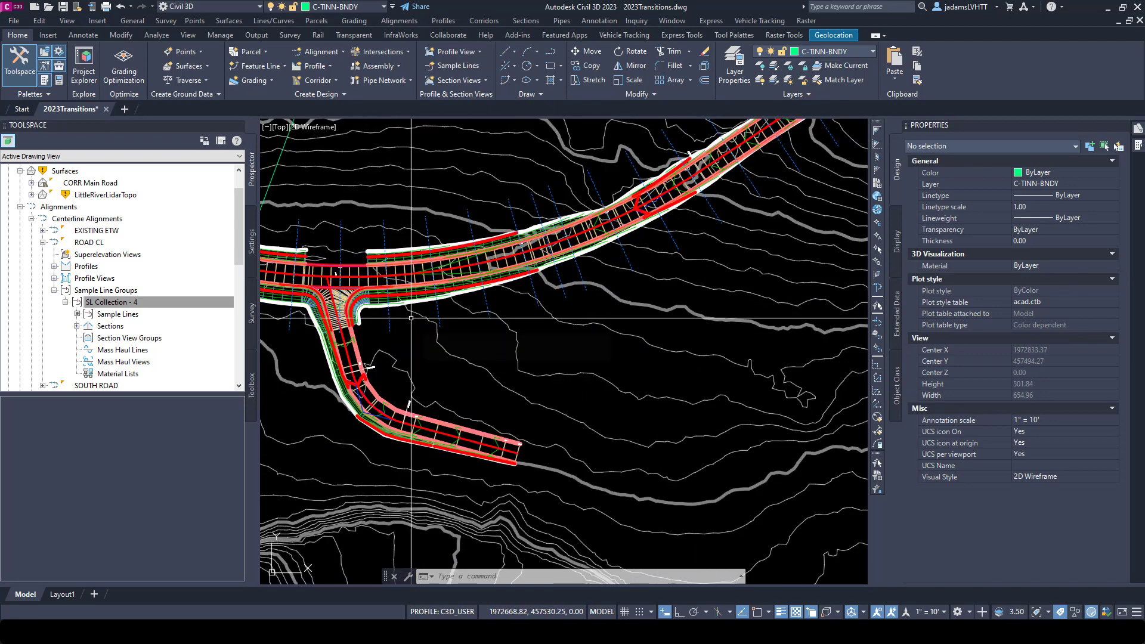